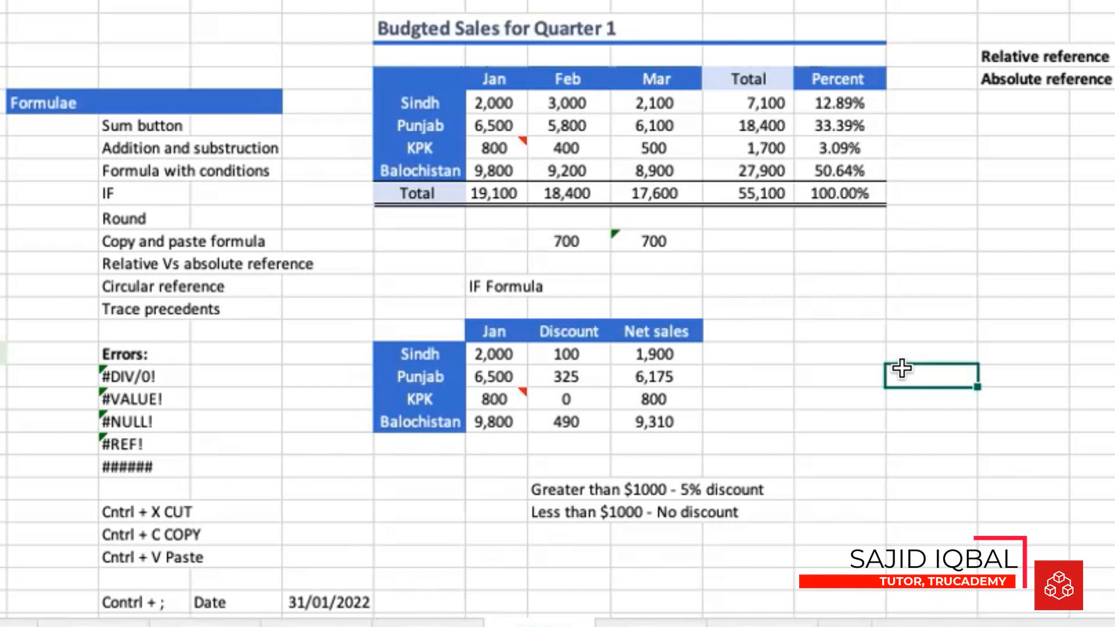
Copy the four January values from the discount table and paste them into the empty area beside the tables, starting at S14
left_click_drag(493, 352, 496, 429)
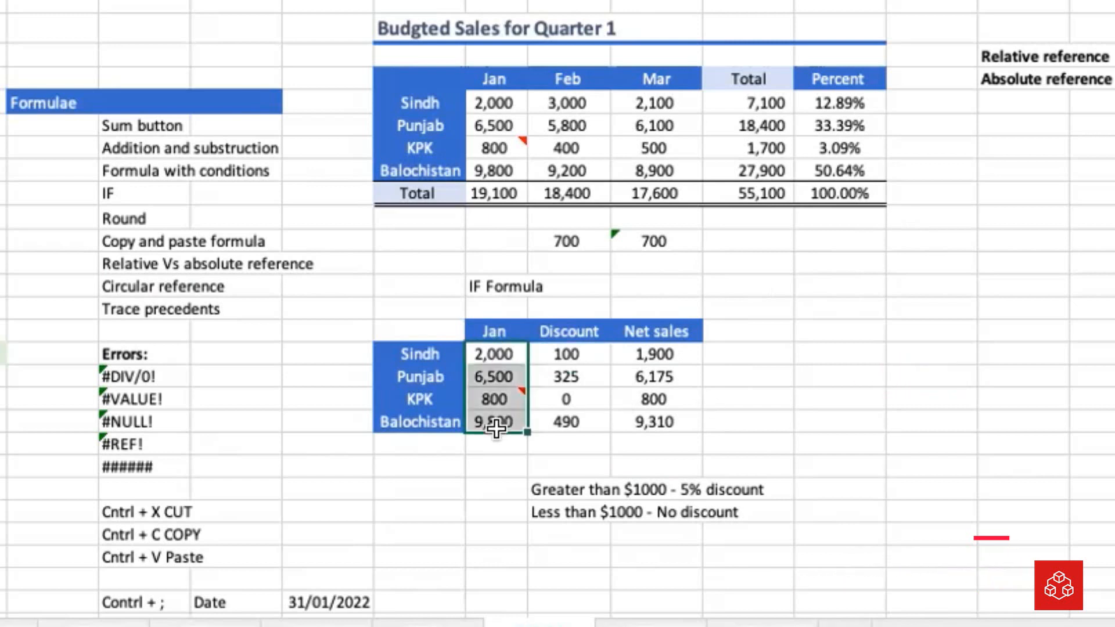
key("ctrl+c")
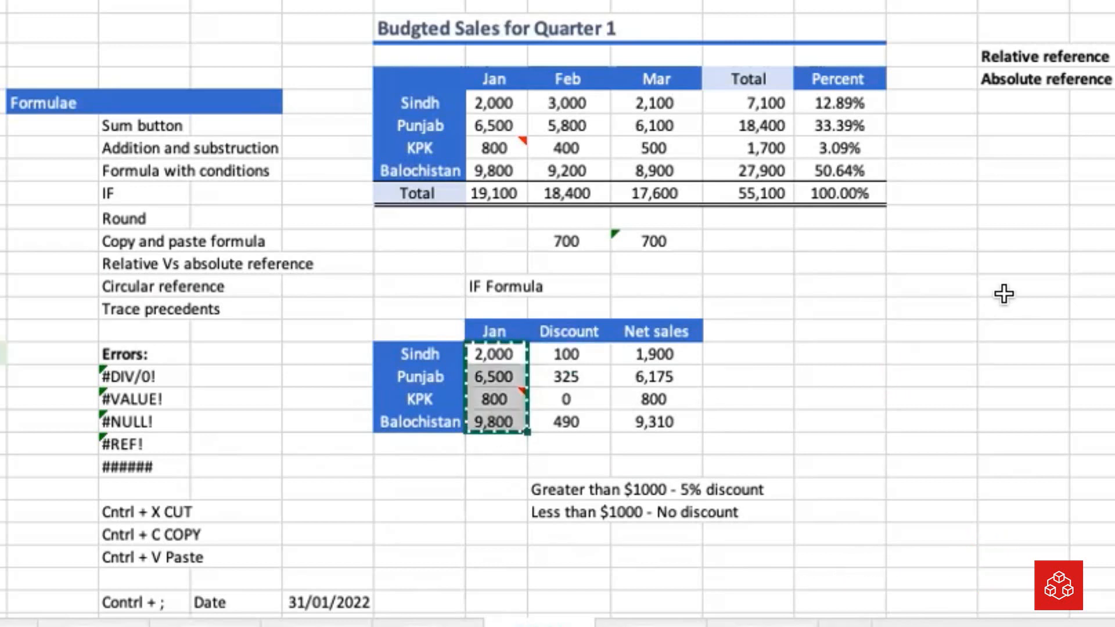
left_click(929, 261)
key("ctrl+v")
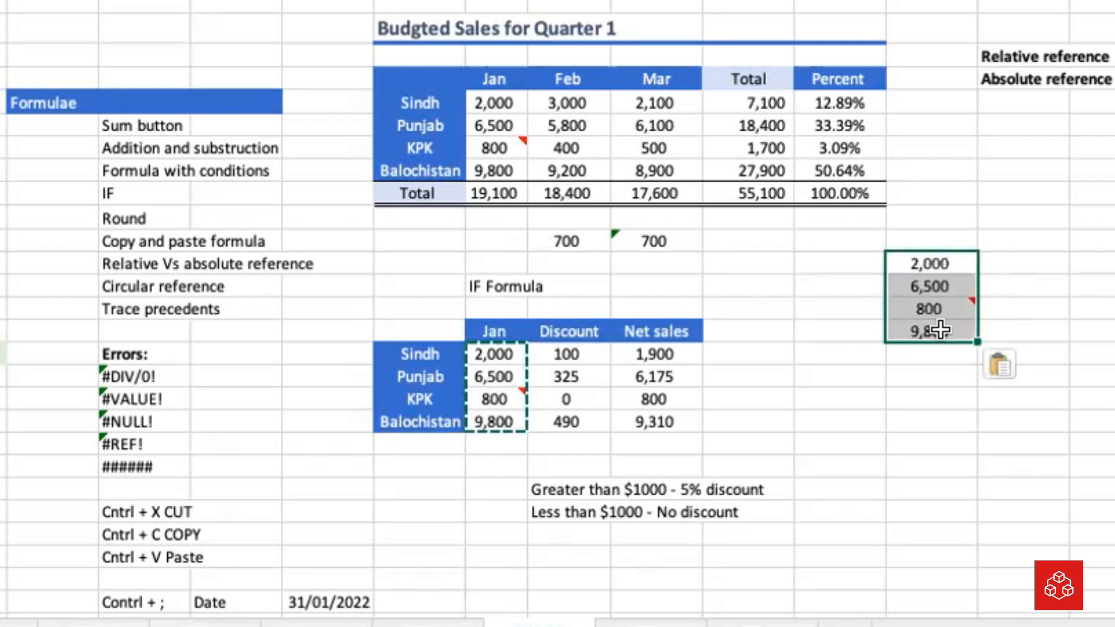
Give the empty cell directly below the pasted figures the blue table-header fill
left_click(919, 349)
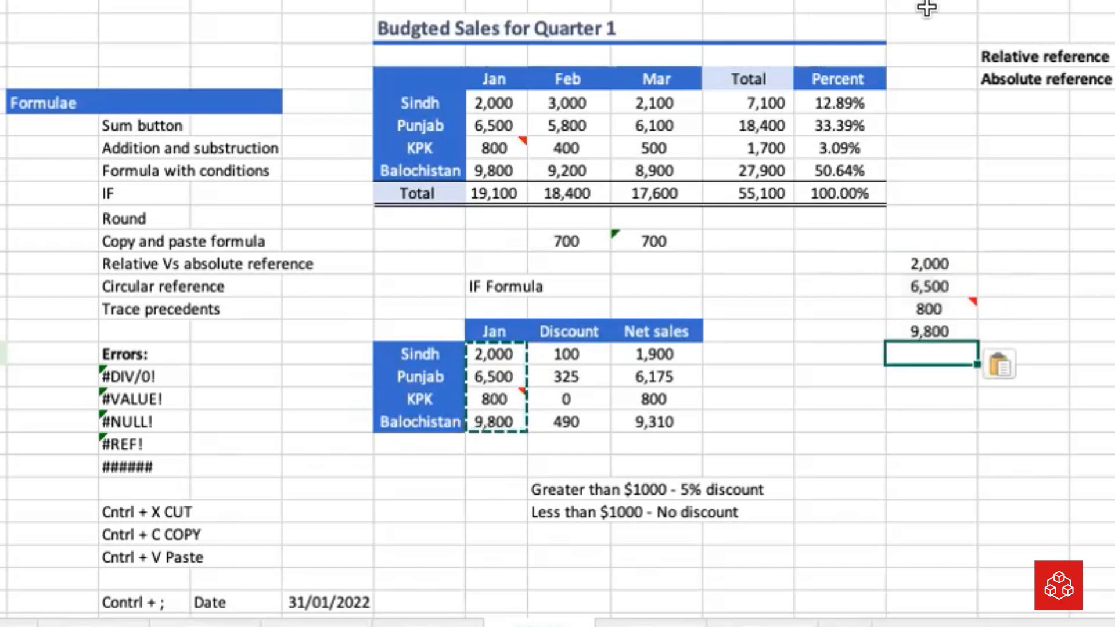
left_click(926, 281)
left_click(929, 399)
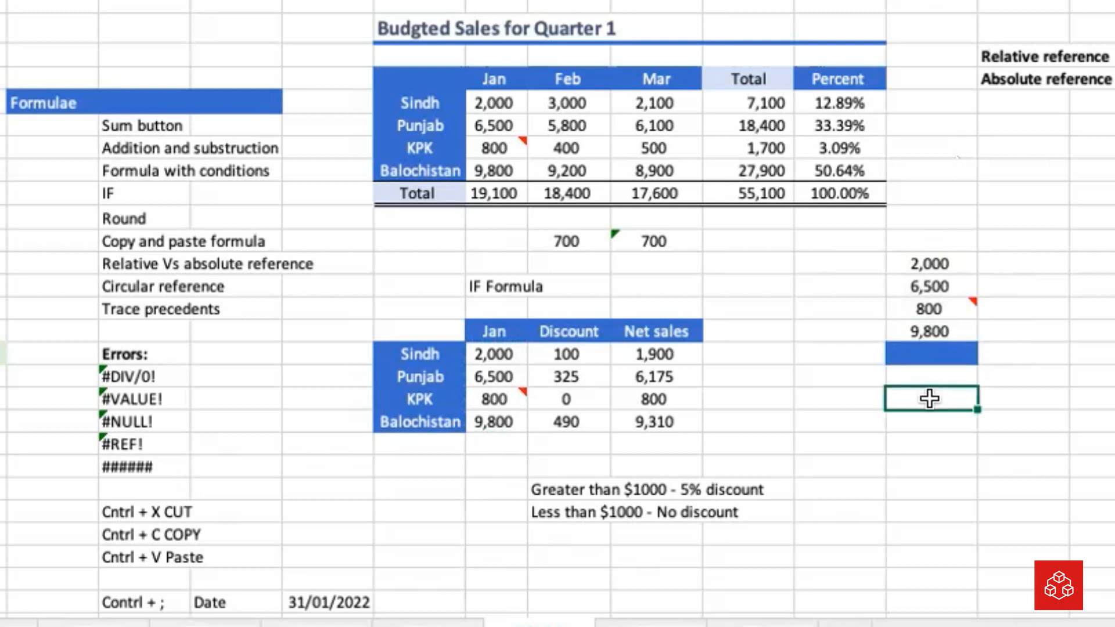
Enter =SUM(S14:S17) in the blue cell to add up the four pasted figures
left_click(921, 354)
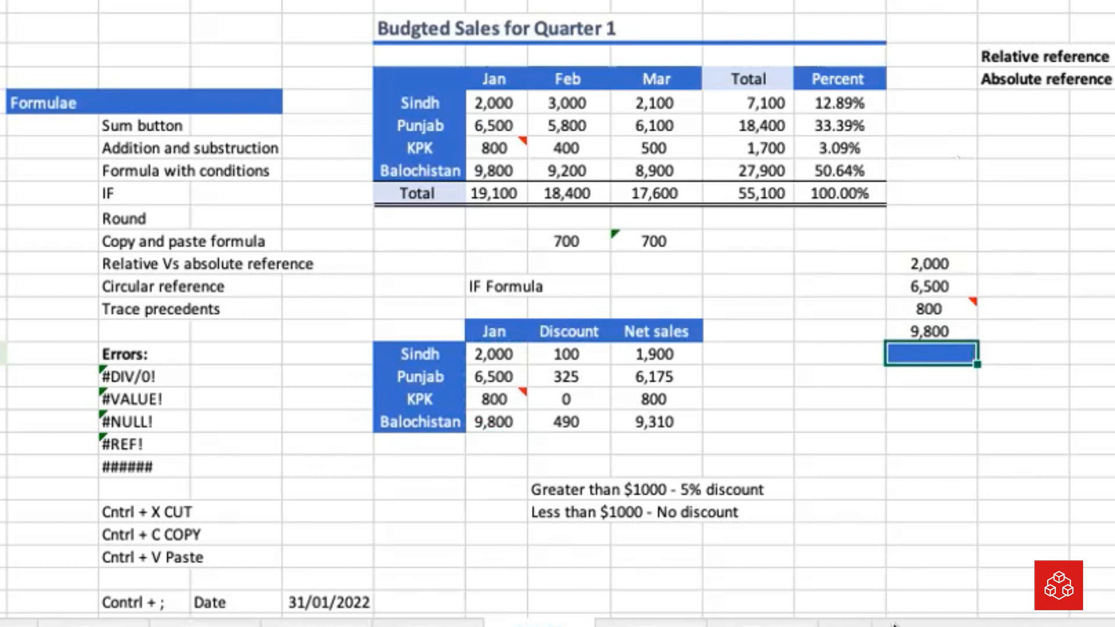
type("Sum")
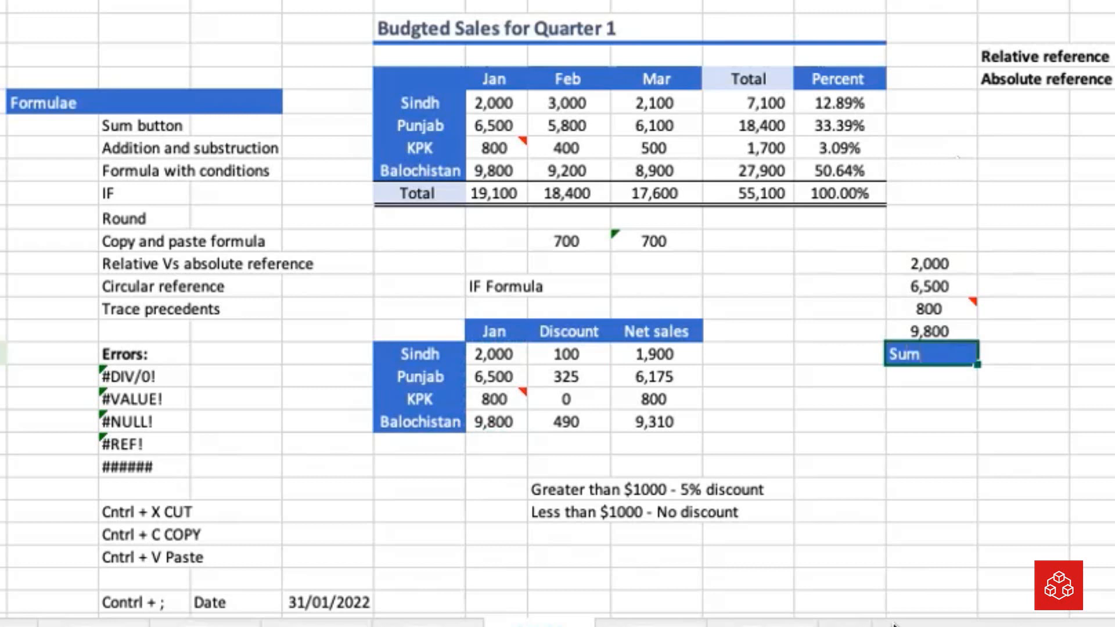
key("BackSpace")
key("BackSpace")
key("BackSpace")
type("=Sum")
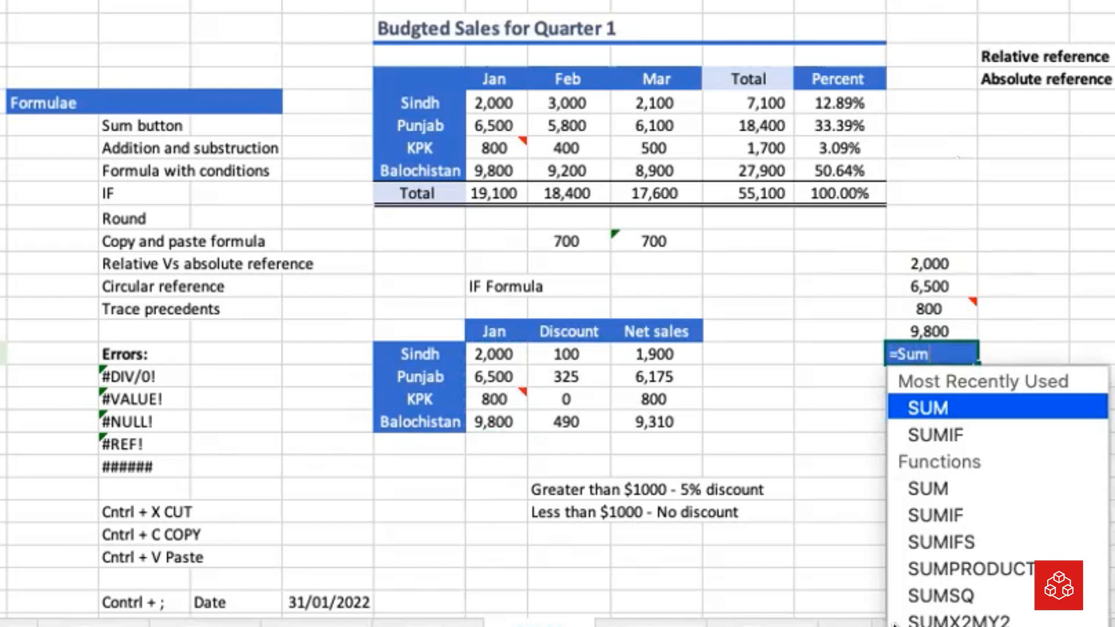
type("(")
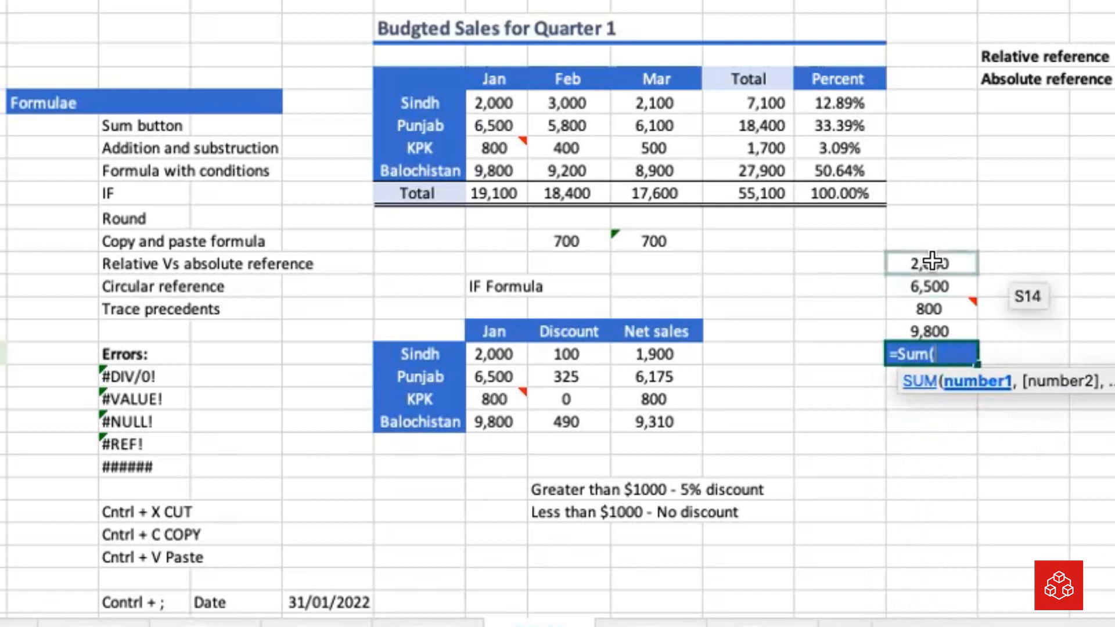
left_click_drag(933, 262, 945, 324)
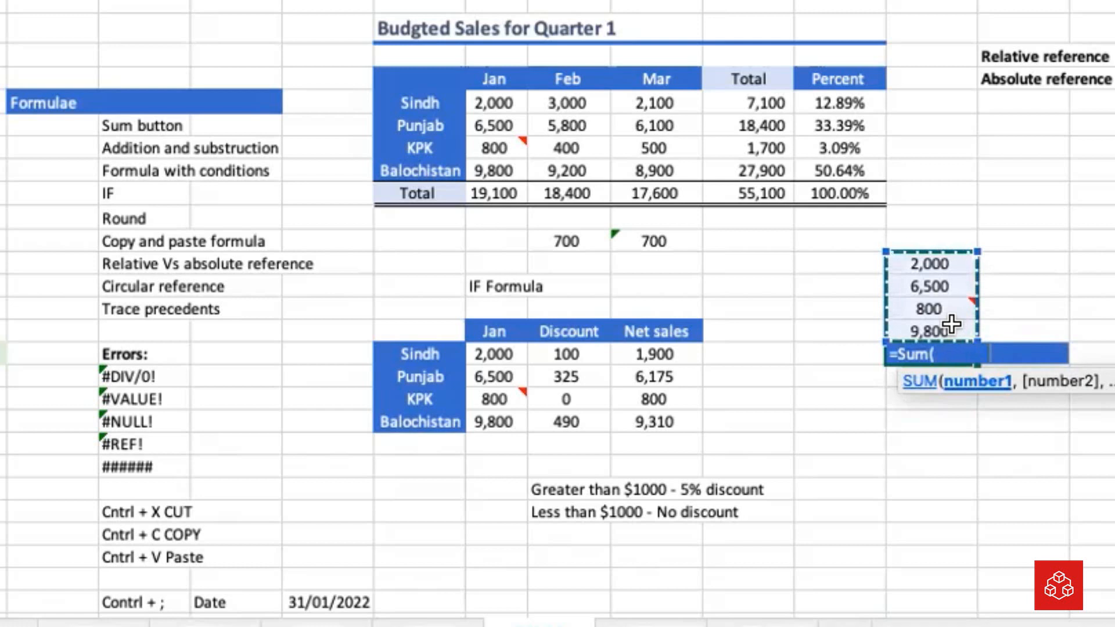
key("Return")
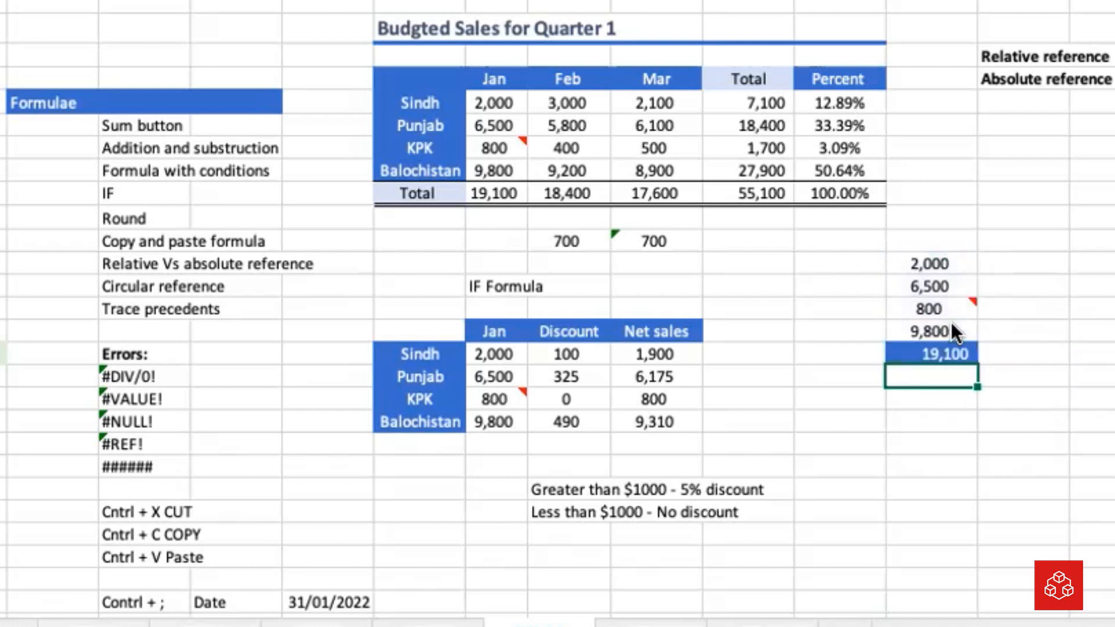
Restyle the sum cell below the pasted figures with a light blue fill and dark text
left_click(935, 353)
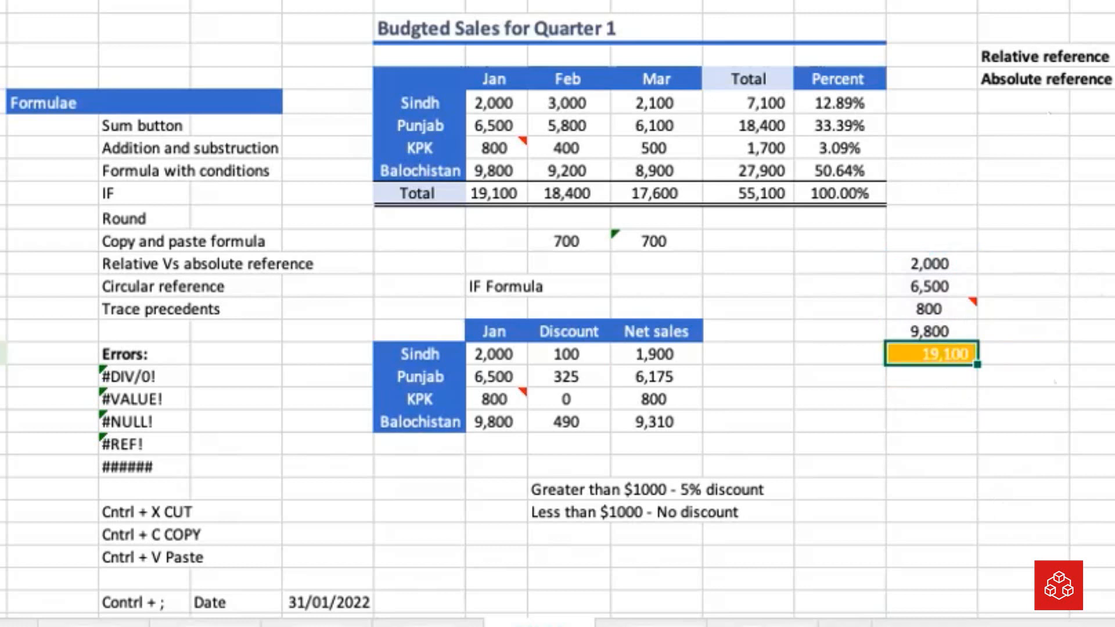
left_click(943, 143)
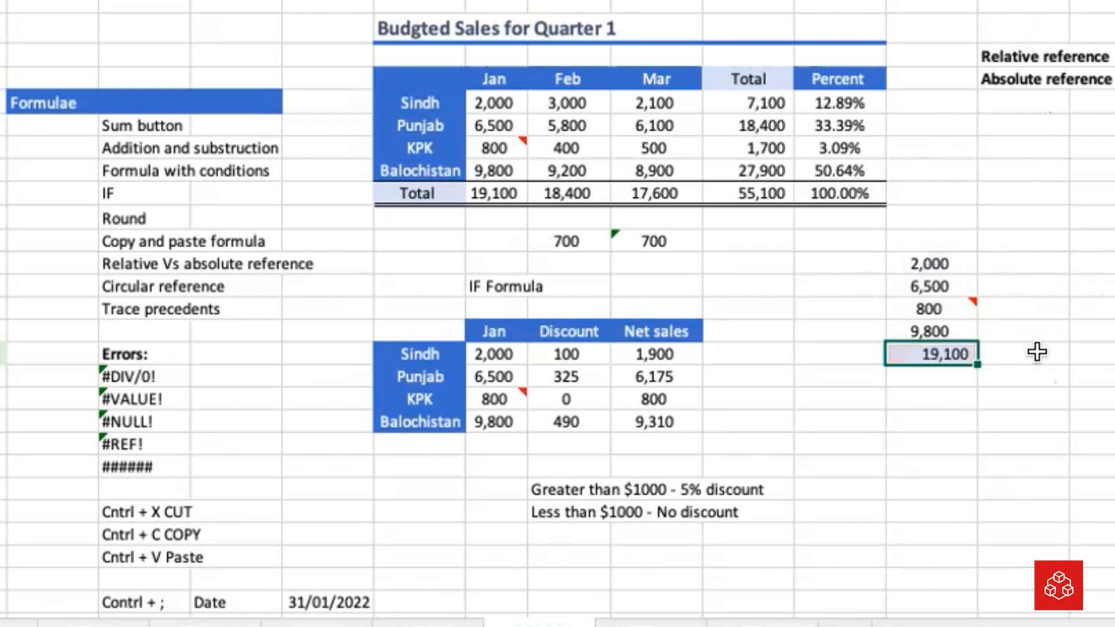
Open the SUM formula below the pasted figures and inspect the cell range it adds
double_click(947, 351)
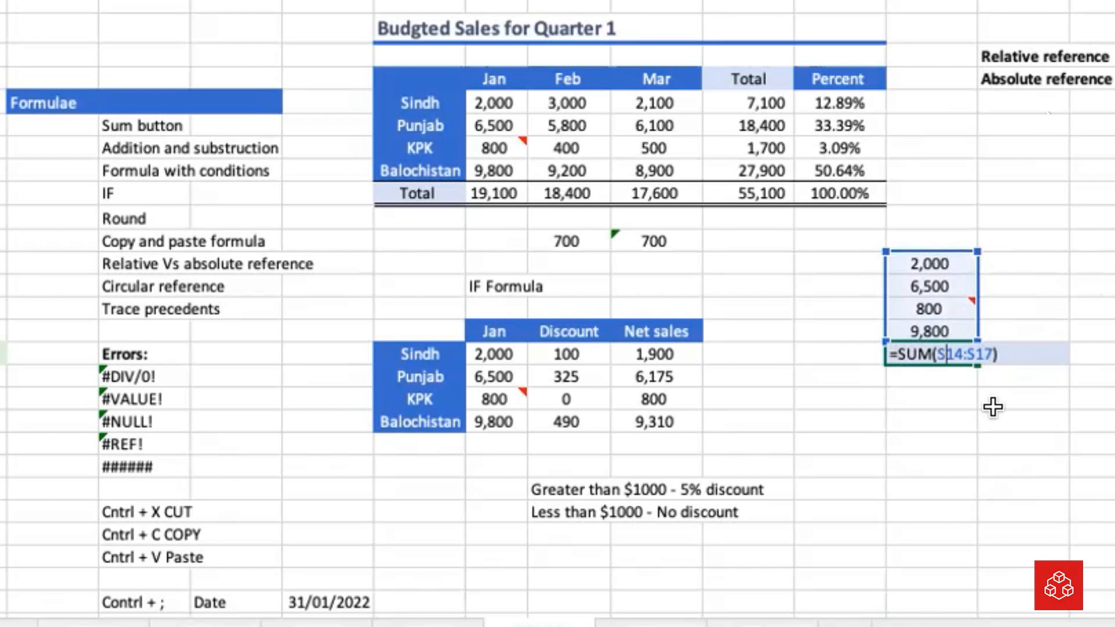
key("Right")
key("Right")
key("Right")
key("Right")
key("Right")
key("Right")
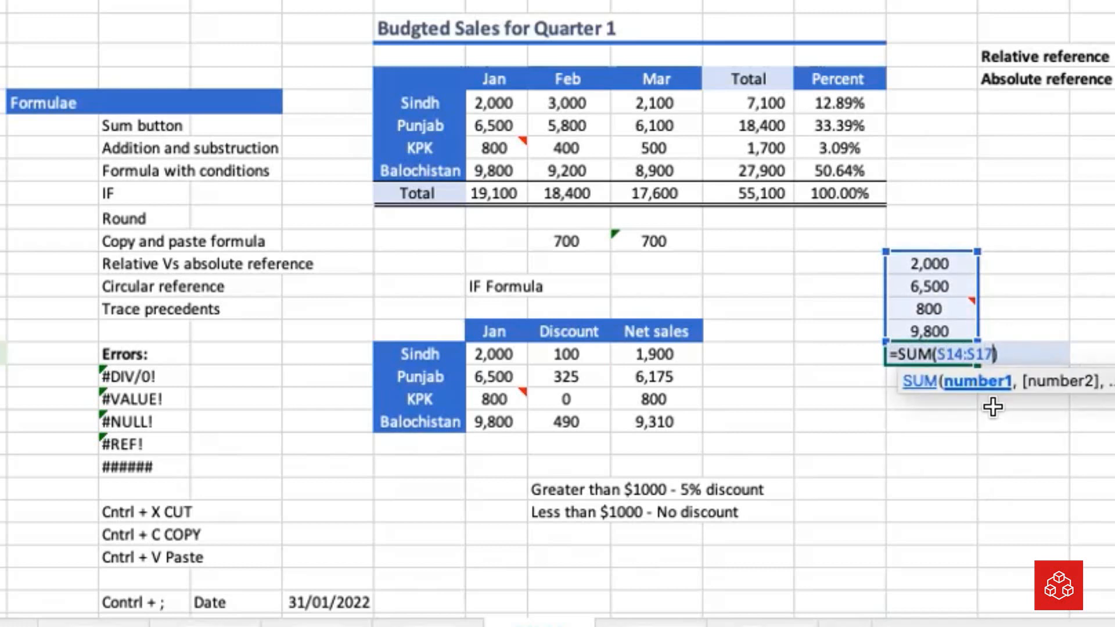
type("'")
key("Return")
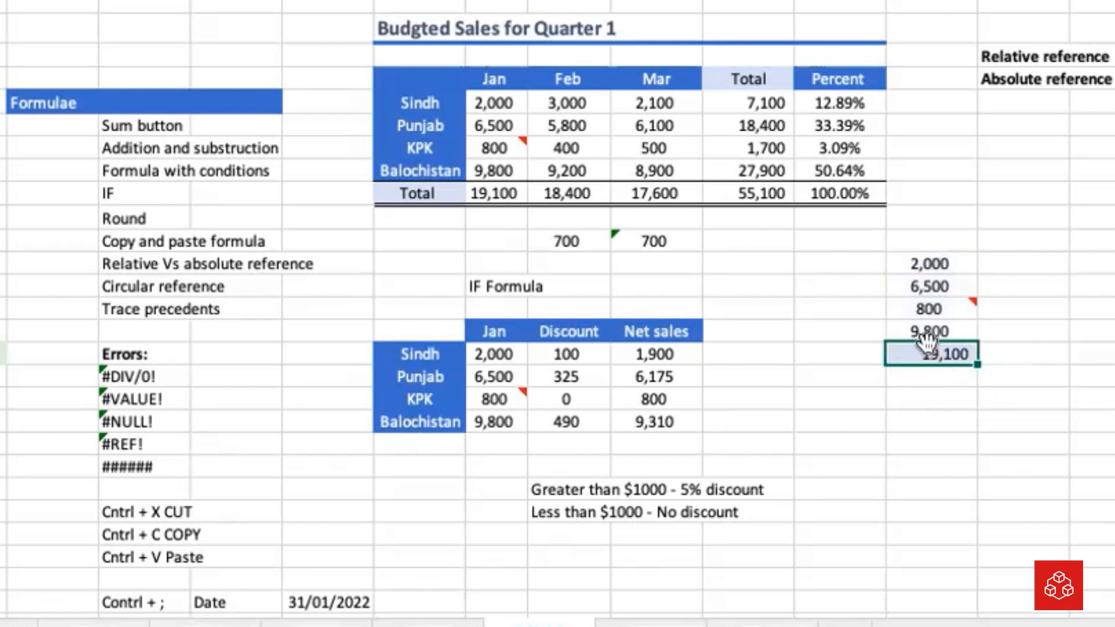
Change the sum's range to S14:S18 to include the formula's own cell, and accept the circular reference
double_click(931, 353)
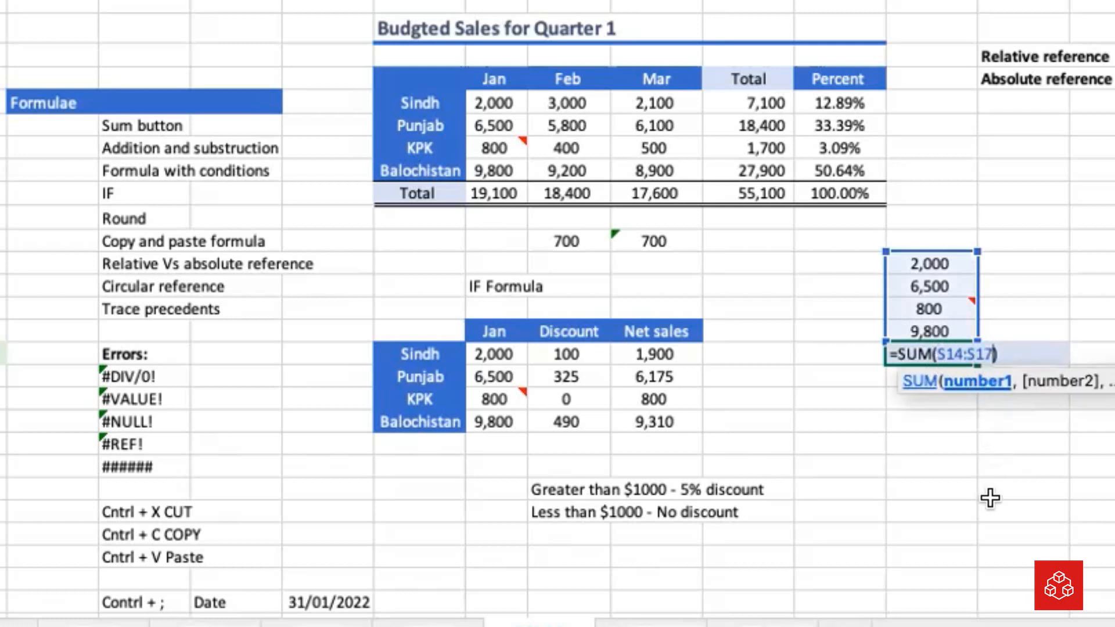
key("BackSpace")
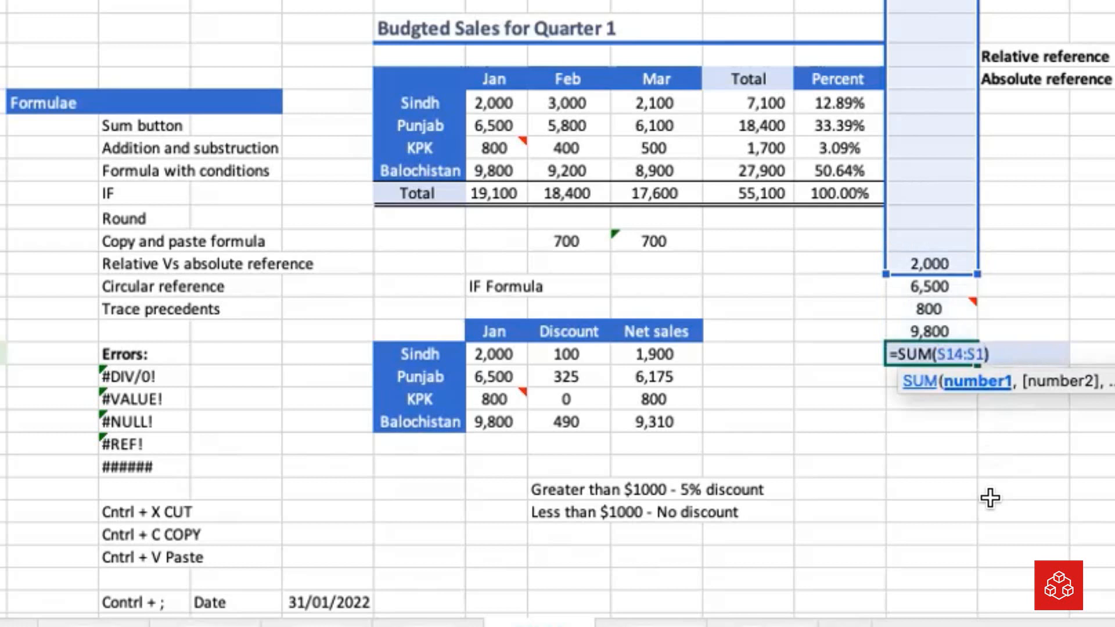
type("8")
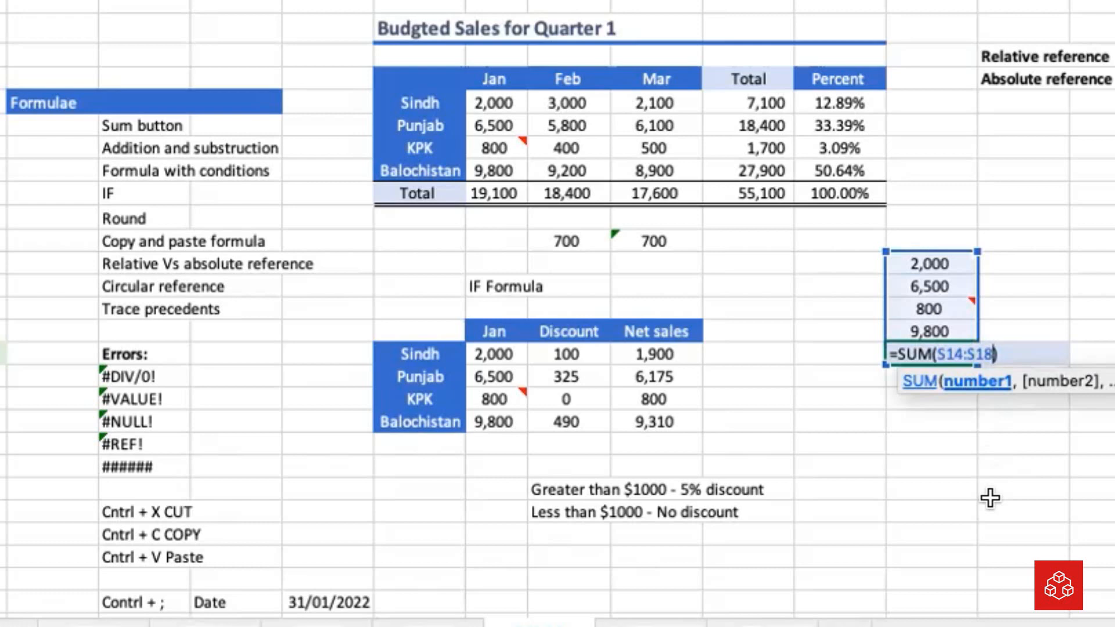
key("Return")
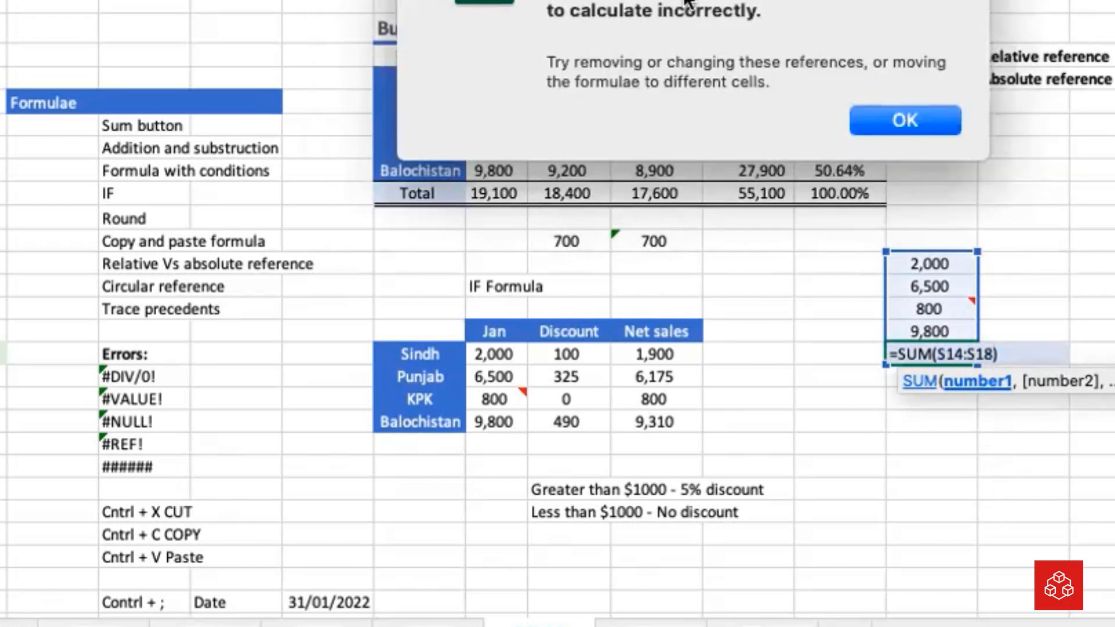
left_click_drag(736, 0, 623, 98)
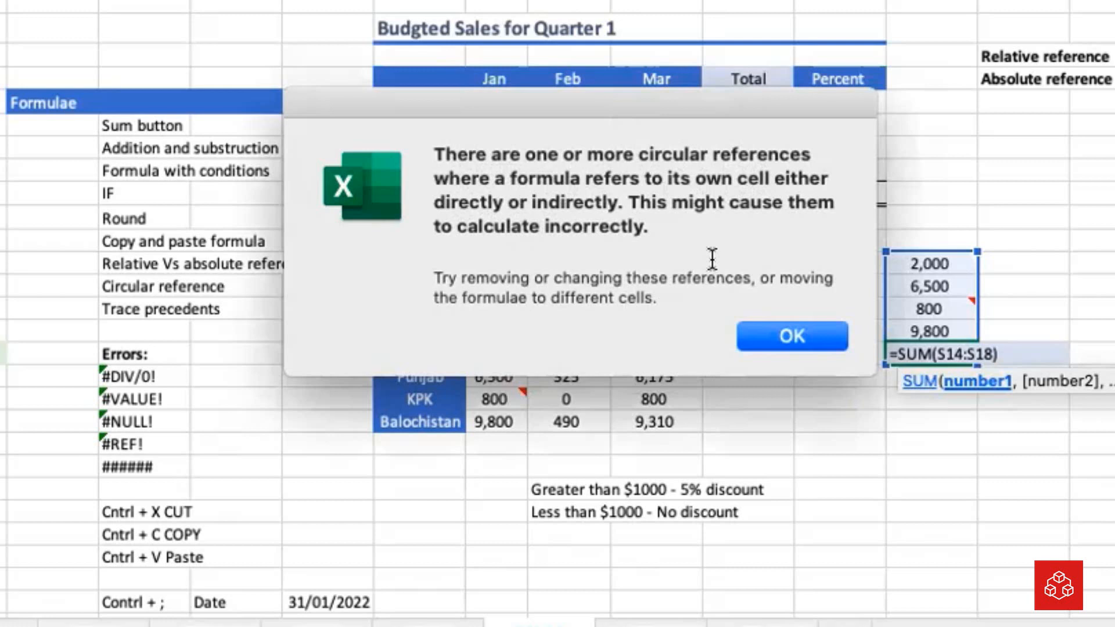
left_click(803, 336)
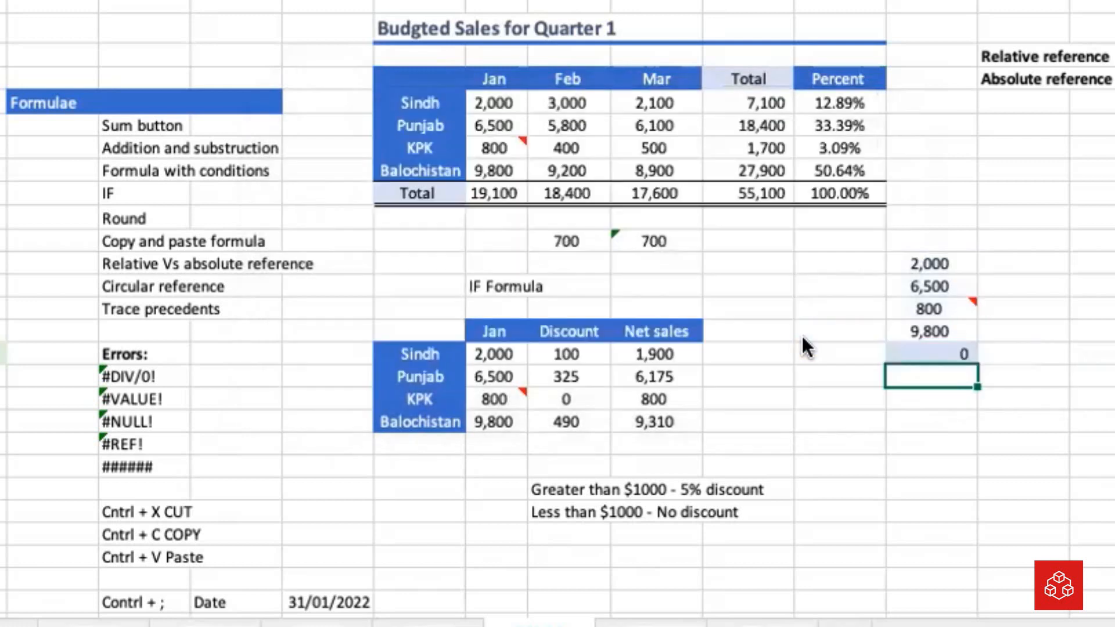
Examine the pasted figures and the sum cell to compare the correct range with the circular one
left_click(958, 352)
left_click(969, 448)
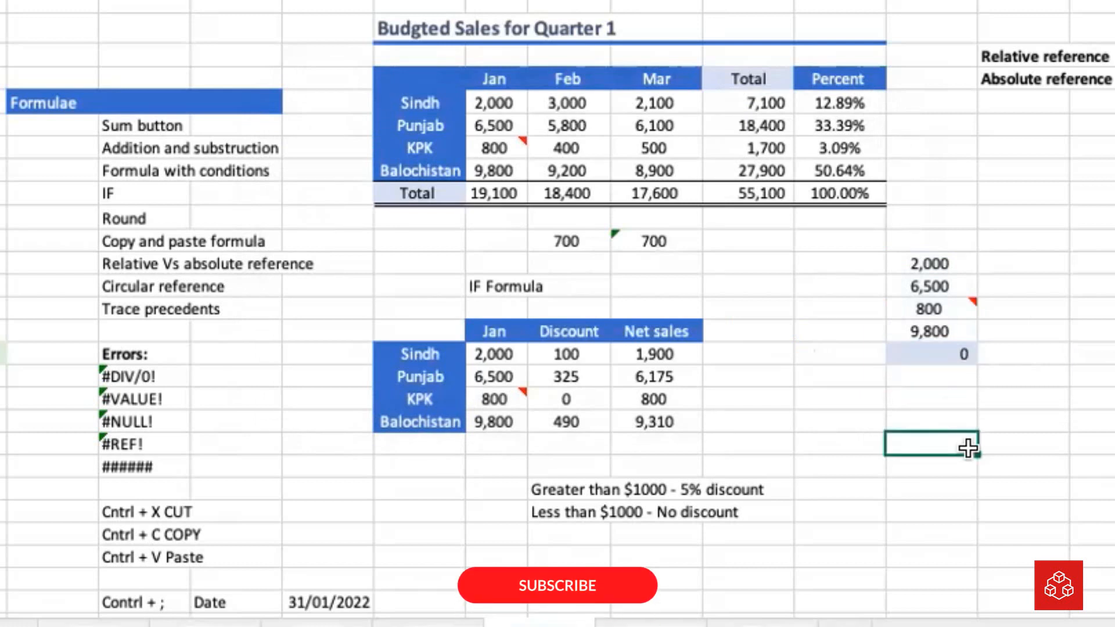
left_click_drag(957, 258, 955, 332)
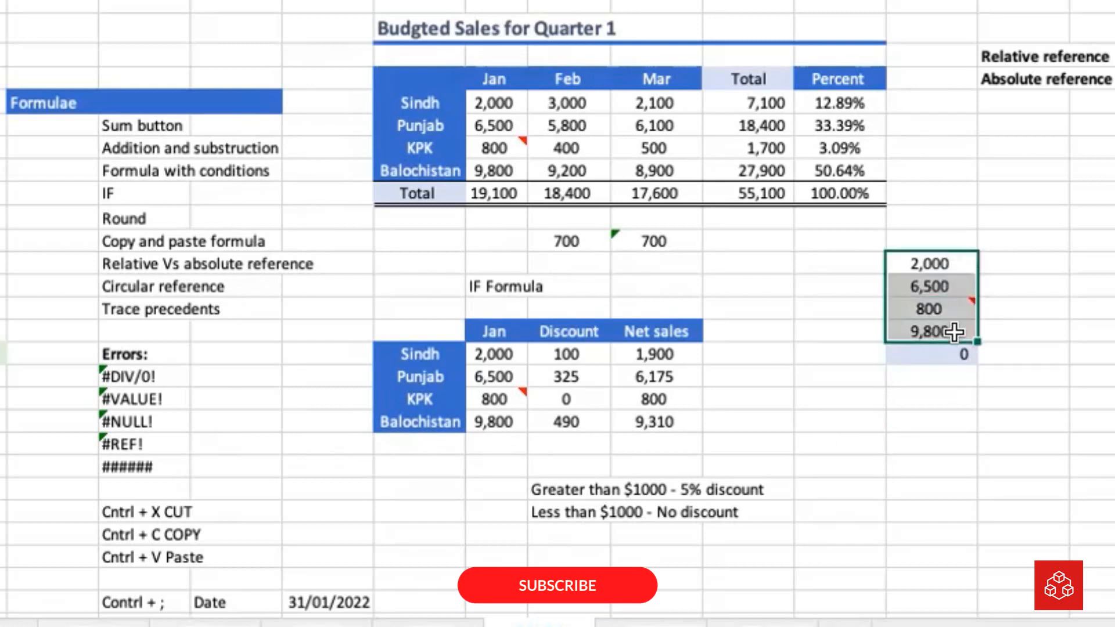
left_click(956, 356)
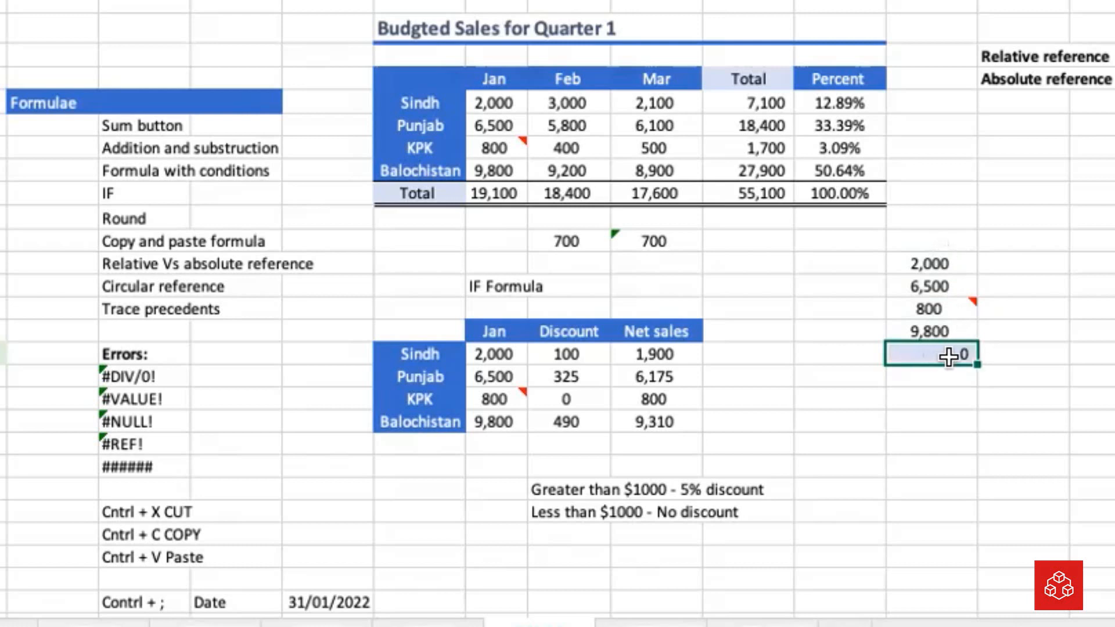
left_click(949, 260)
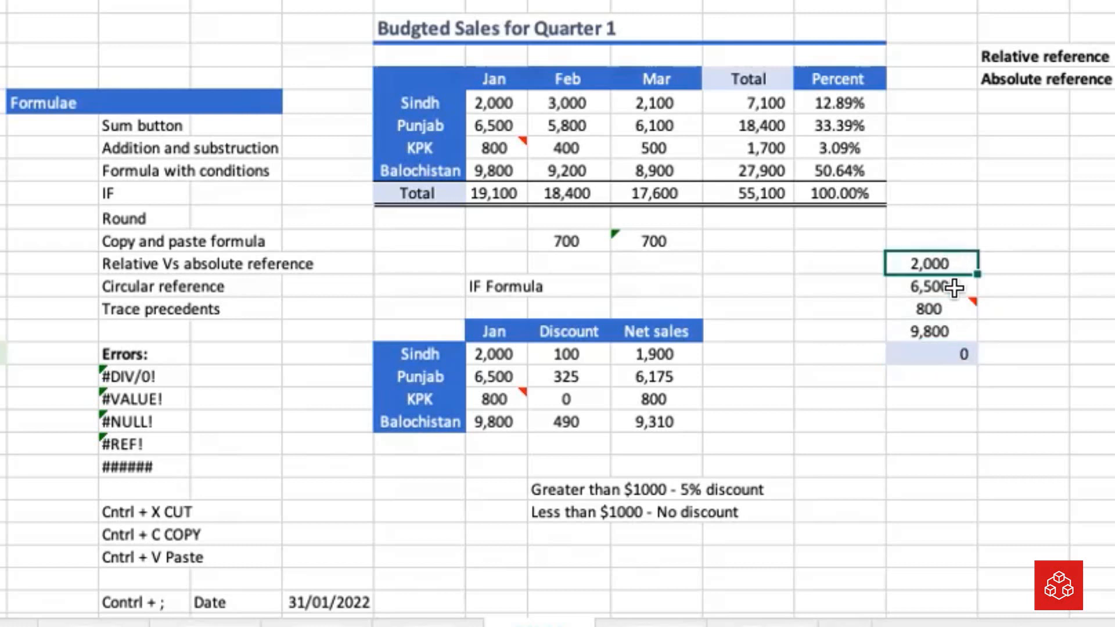
left_click_drag(955, 287, 953, 350)
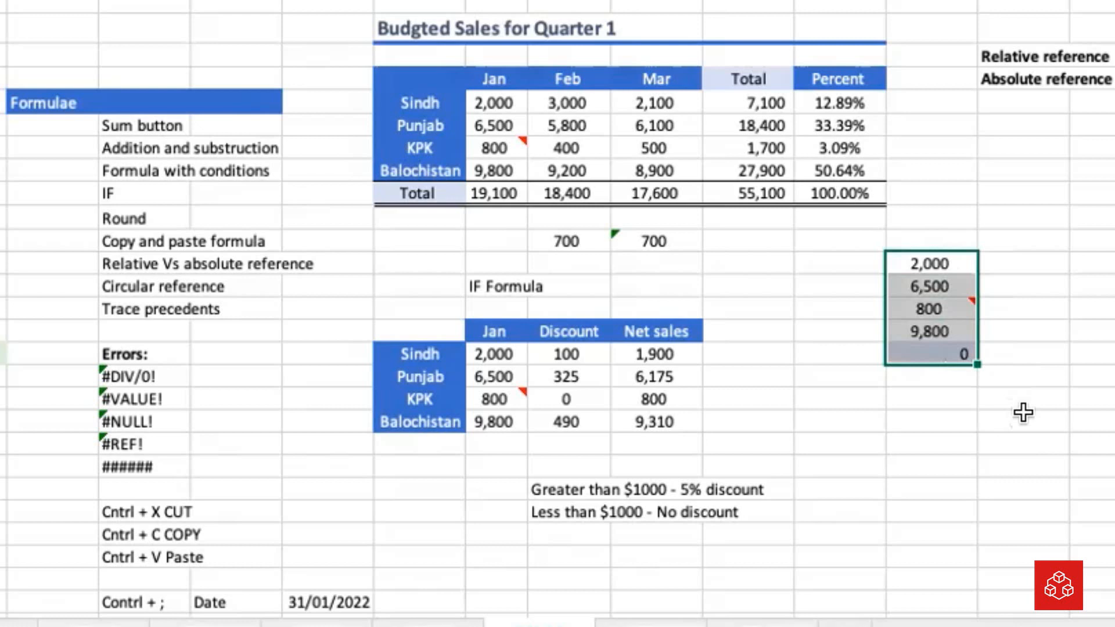
left_click(971, 398)
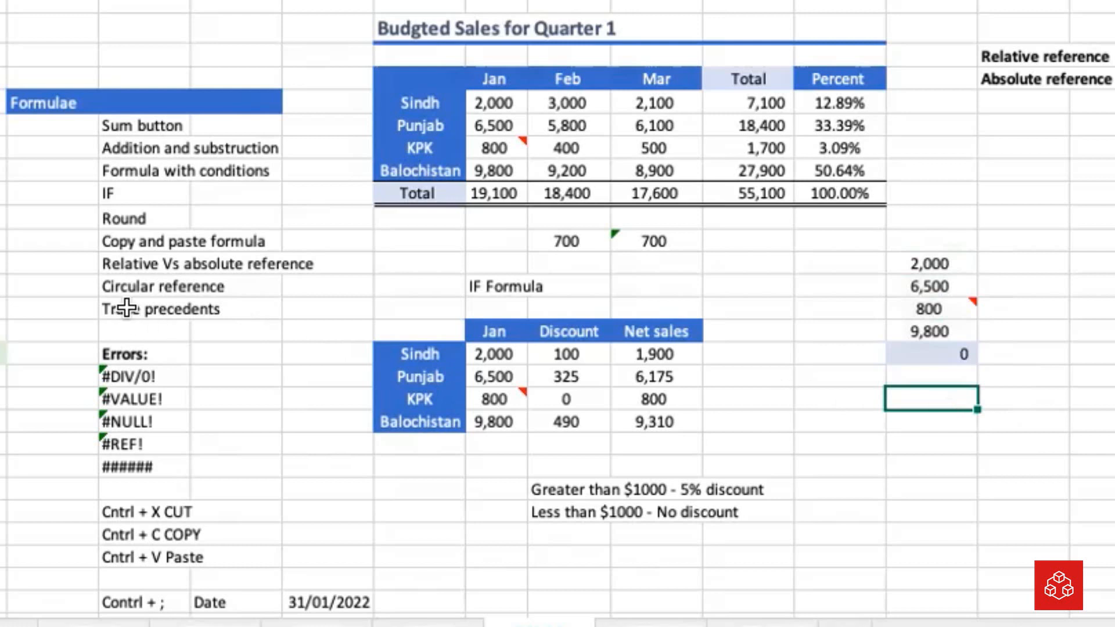
Examine the Trace precedents topic and the SUM formula behind Sindh's total in the budgeted sales table
left_click_drag(129, 309, 224, 310)
left_click(228, 310)
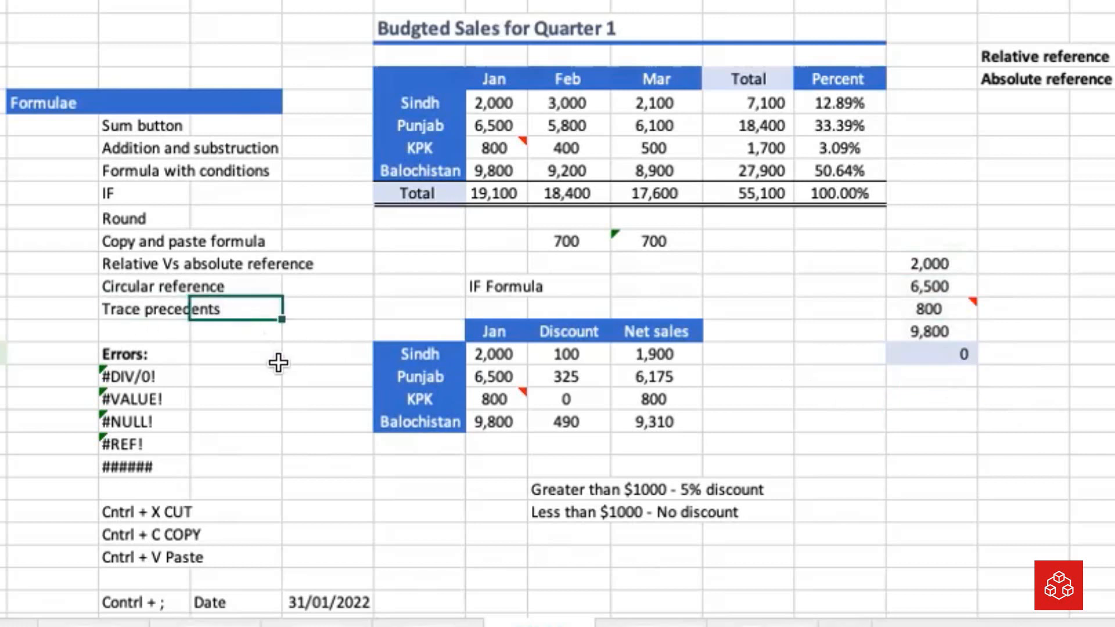
left_click(775, 102)
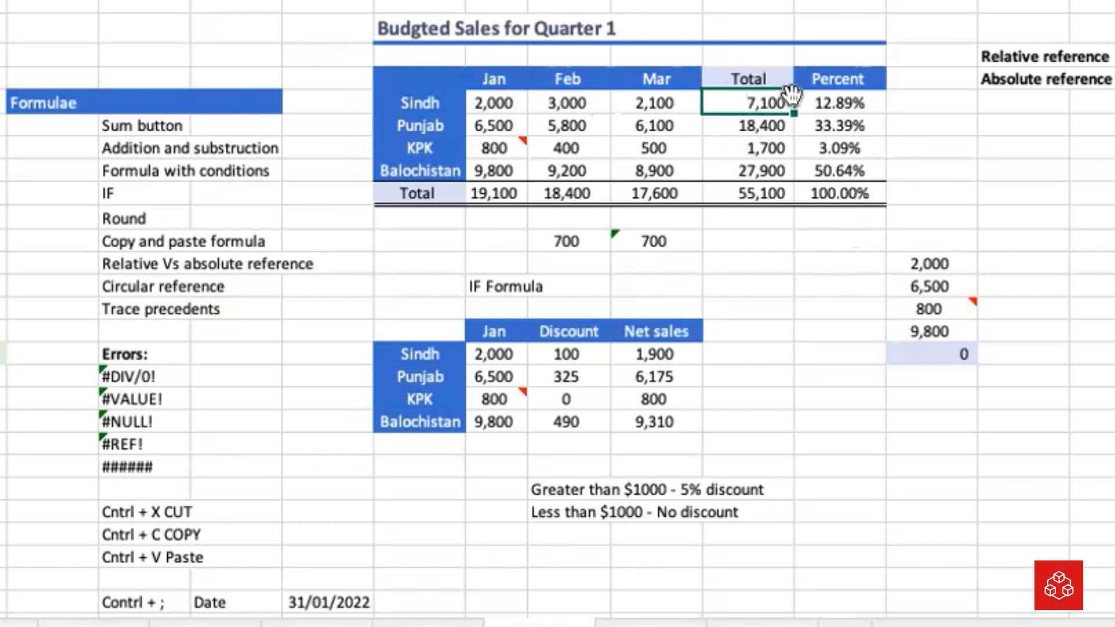
double_click(776, 103)
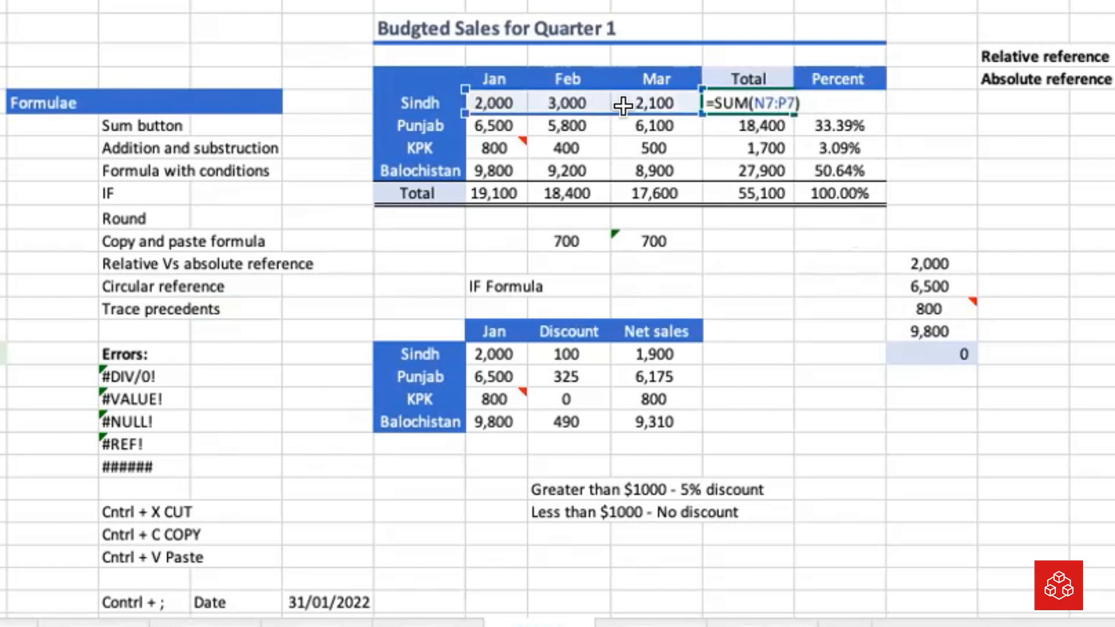
key("Return")
Trace the precedents of Sindh's total and of the grand total in the budgeted sales table
left_click(758, 104)
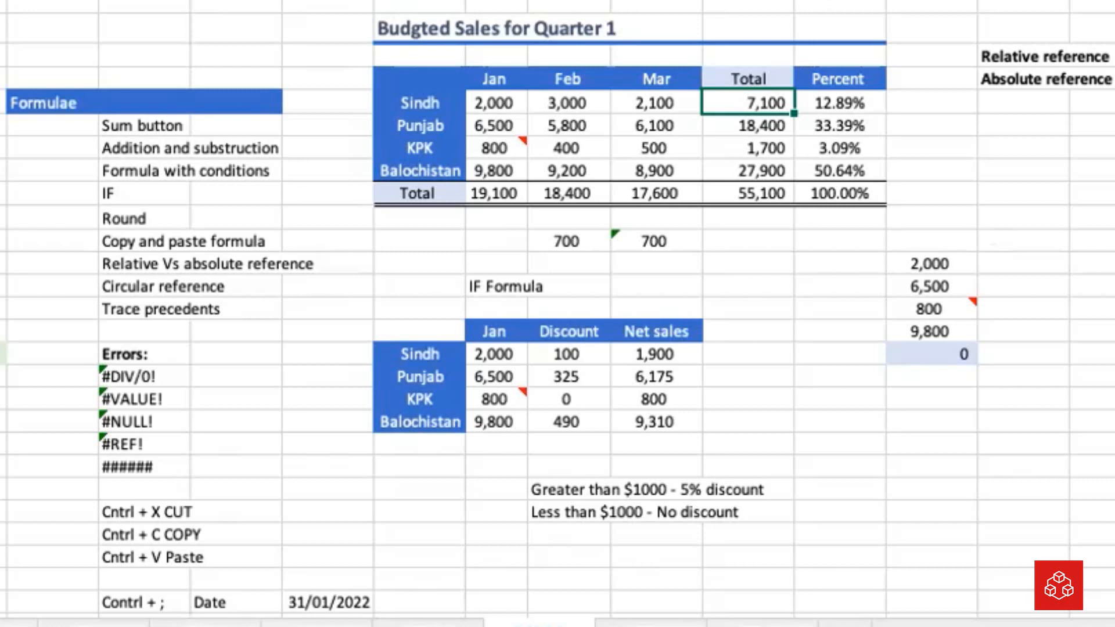
left_click(825, 1)
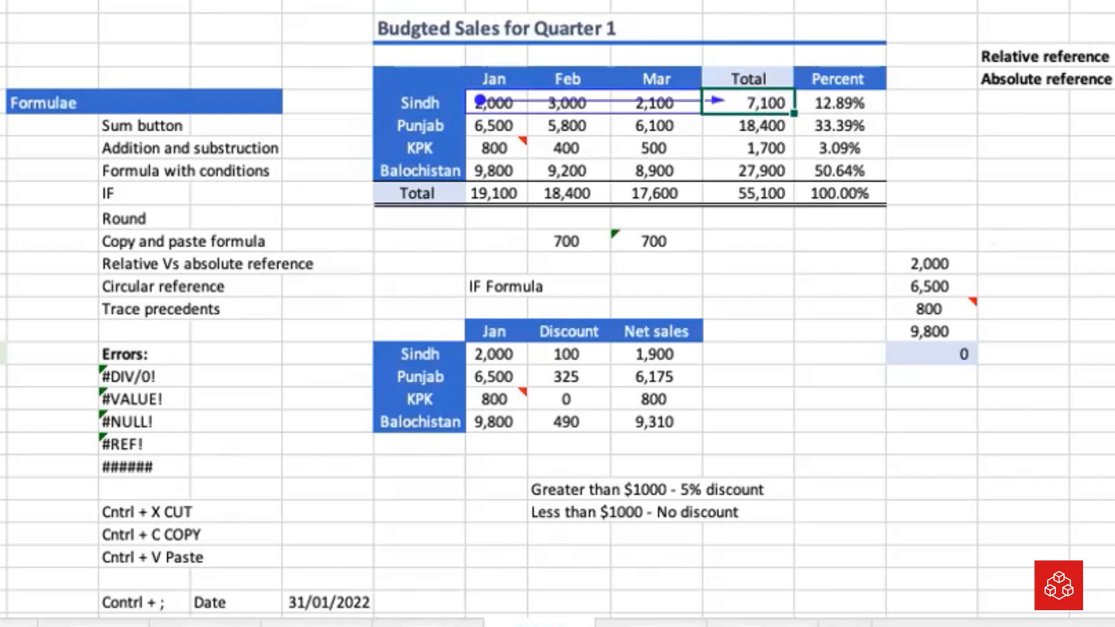
left_click(752, 146)
left_click(758, 192)
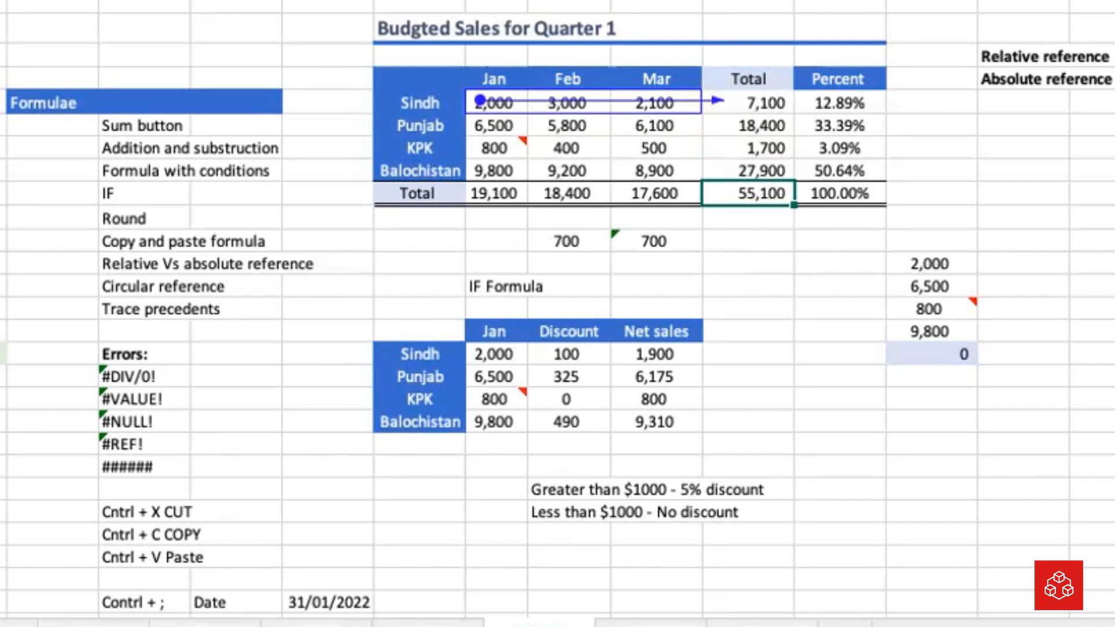
key("alt+m")
key("p")
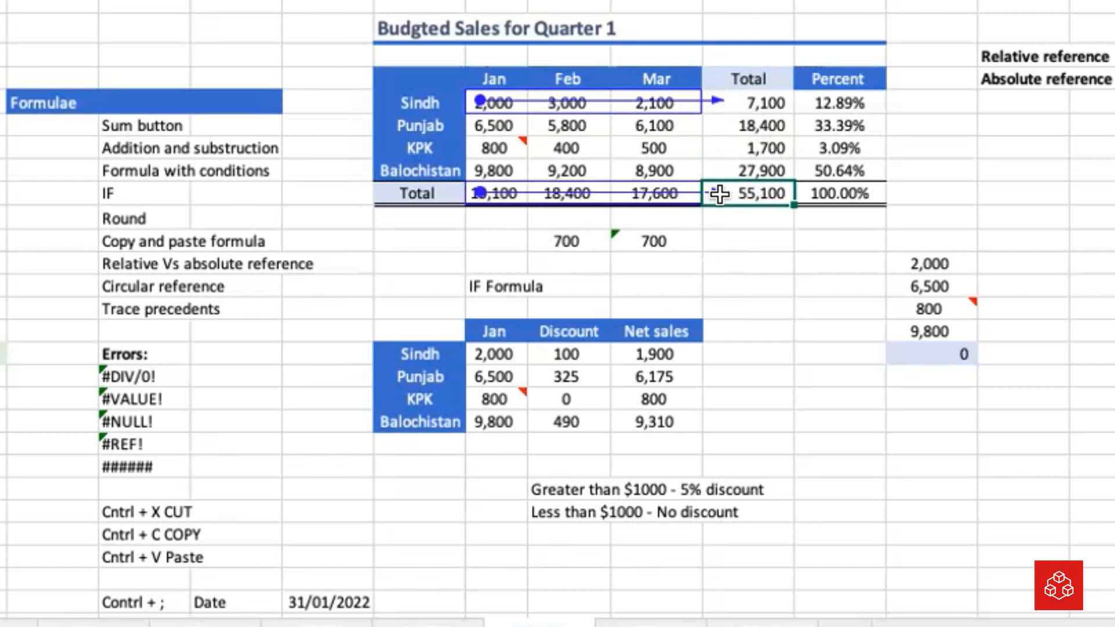
Trace the dependents of KPK's March figure in the budgeted sales table
left_click(668, 148)
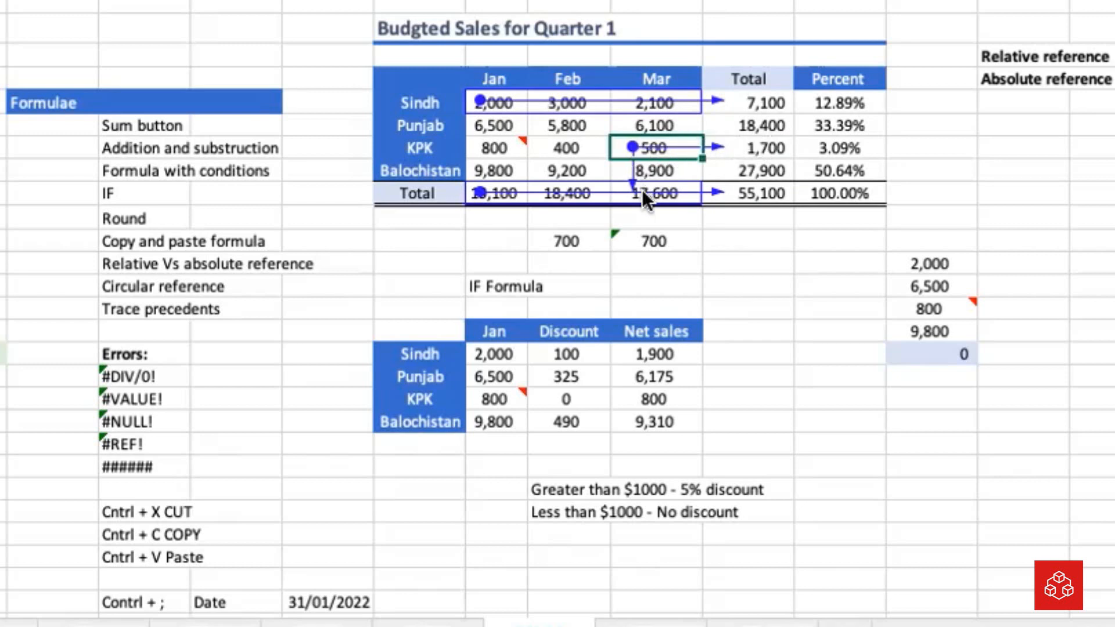
left_click(806, 329)
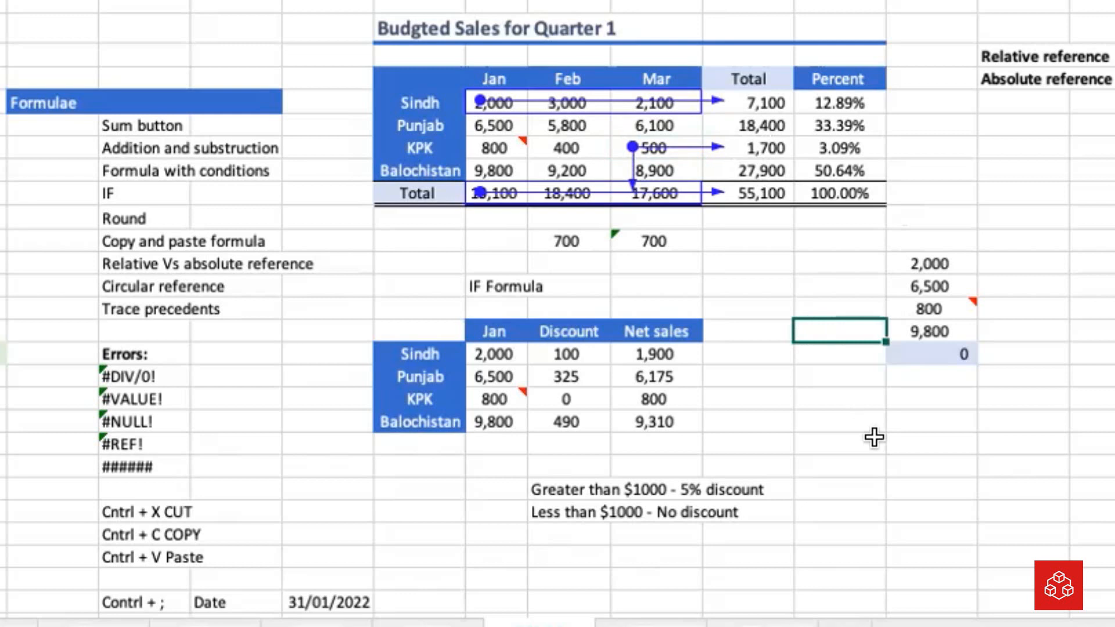
Shade the Formulae topic list from Sum button to Trace precedents light green
mouse_move(47, 122)
left_mouse_down()
mouse_move(191, 335)
mouse_move(190, 311)
left_mouse_up()
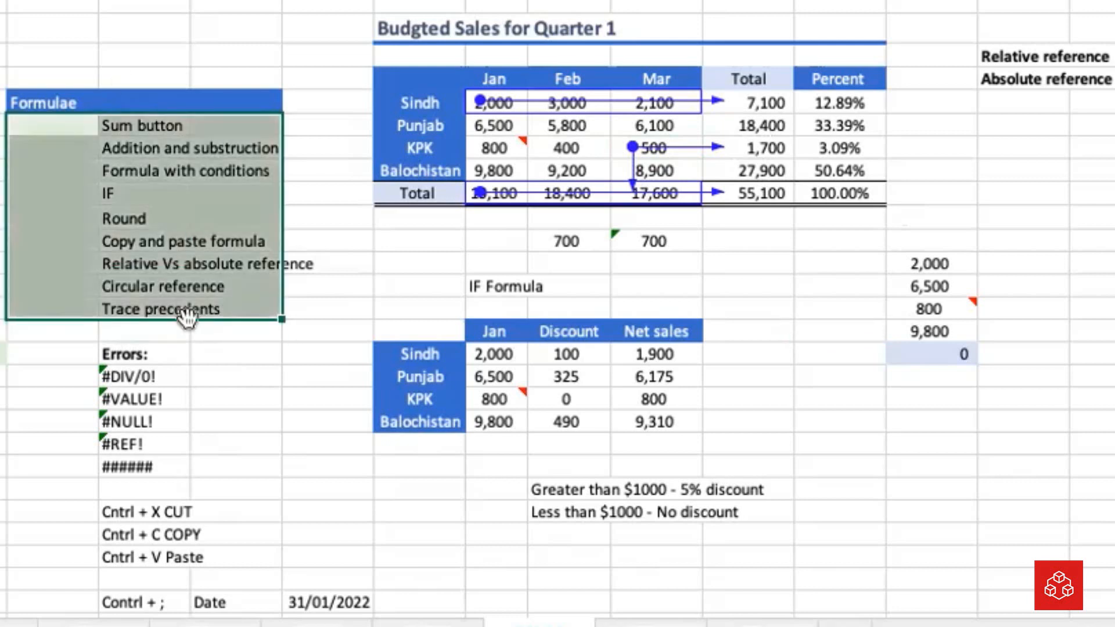
left_click(245, 477)
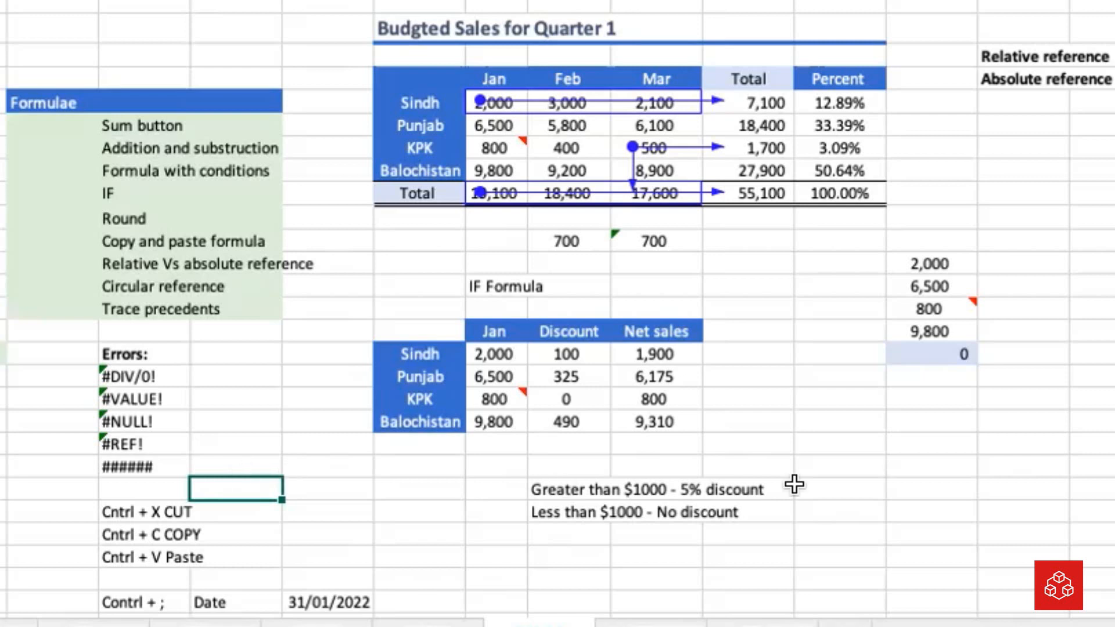
Save the workbook, clearing the trace arrows from the budgeted sales table
left_click(956, 422)
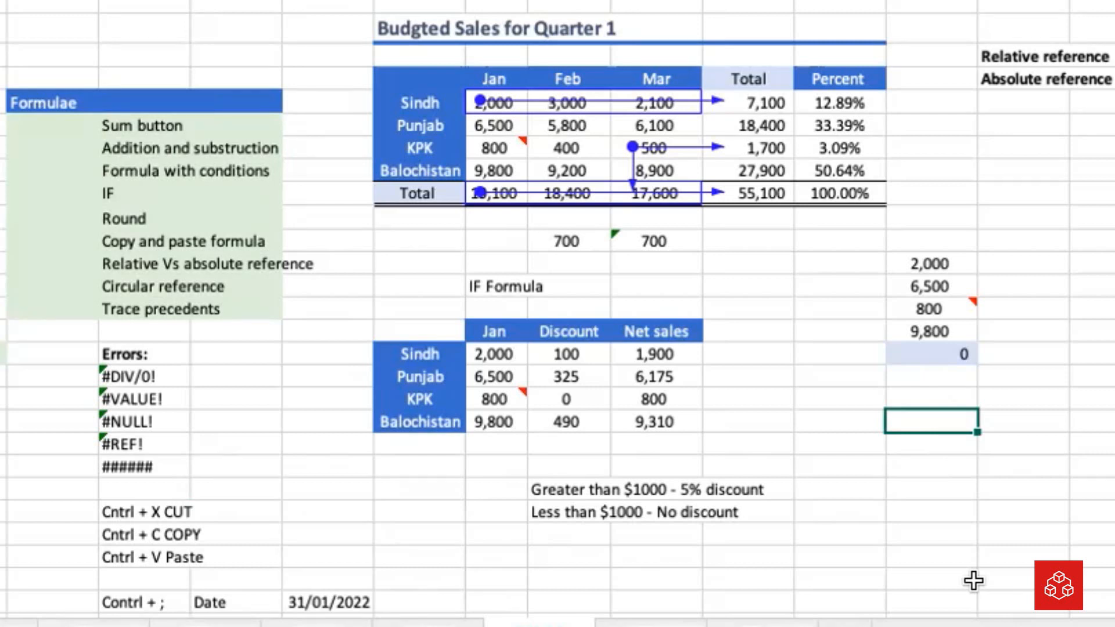
key("ctrl+s")
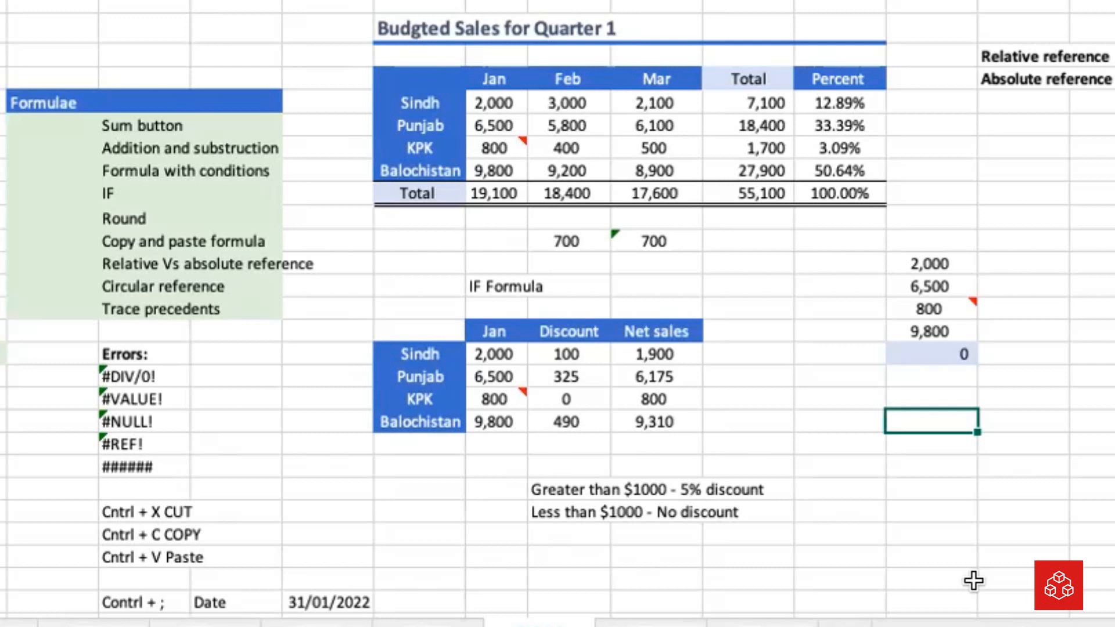
left_click(910, 509)
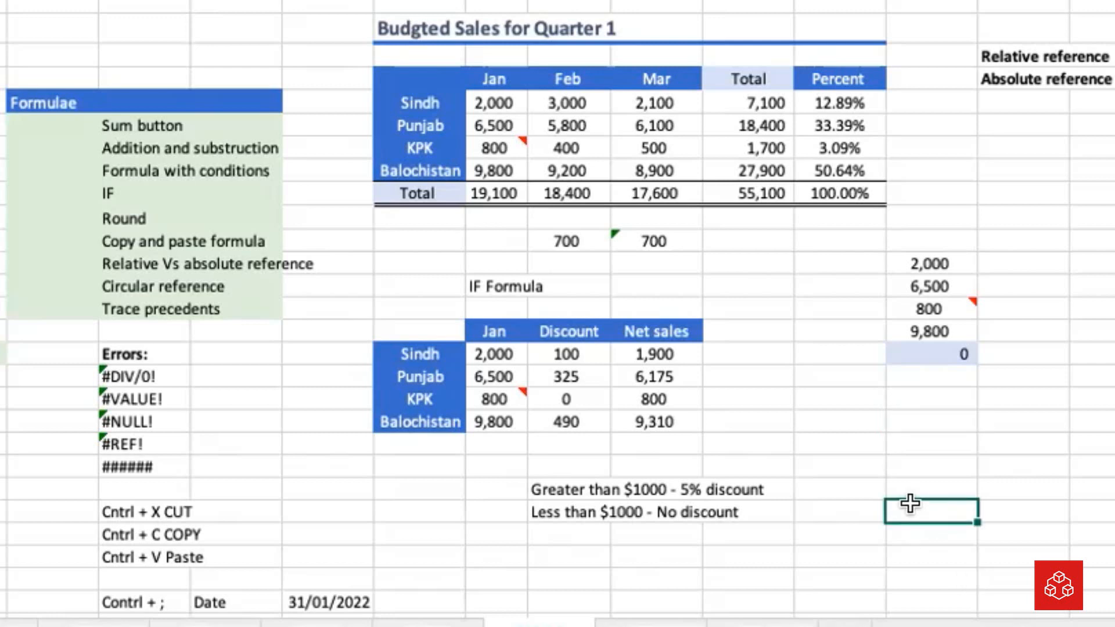
Format the Errors: heading cell with a blue fill and white text
left_click_drag(55, 354, 199, 356)
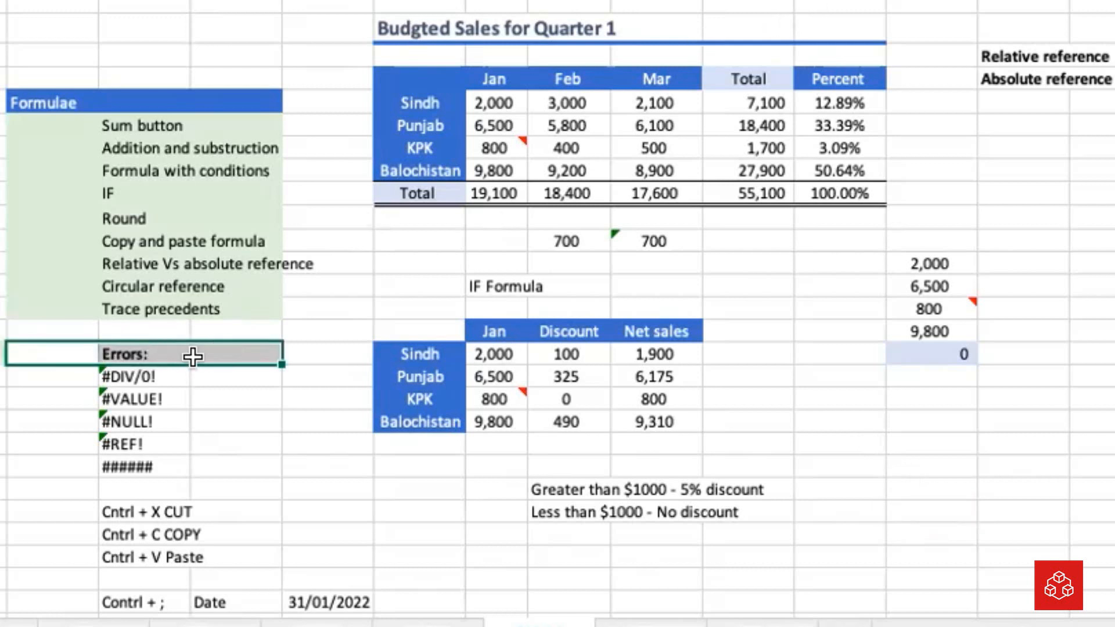
left_click(117, 353)
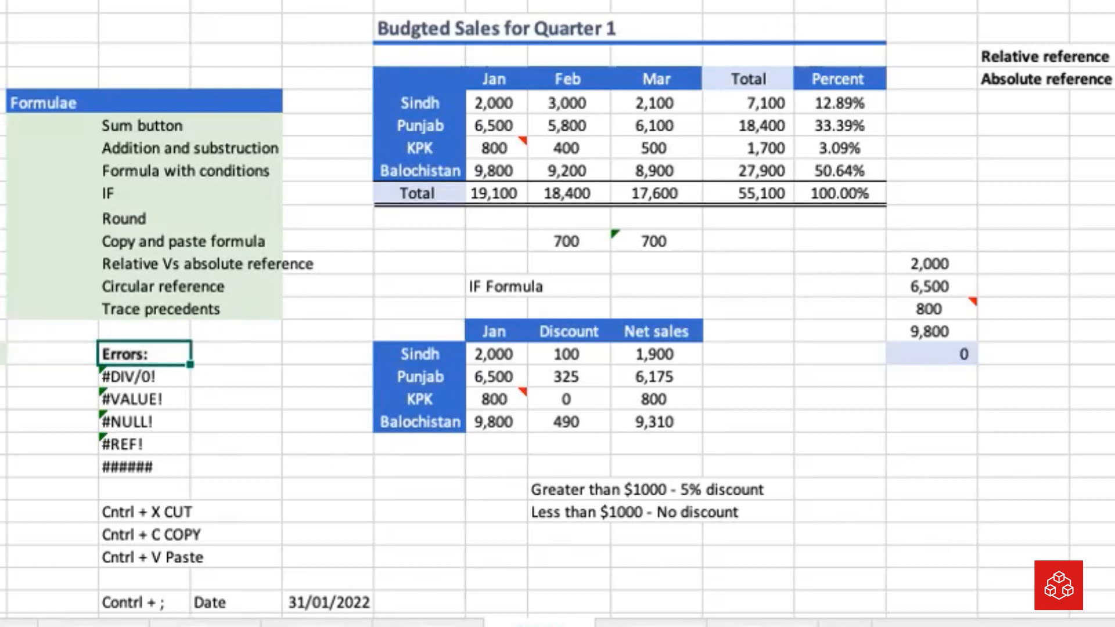
left_click(842, 554)
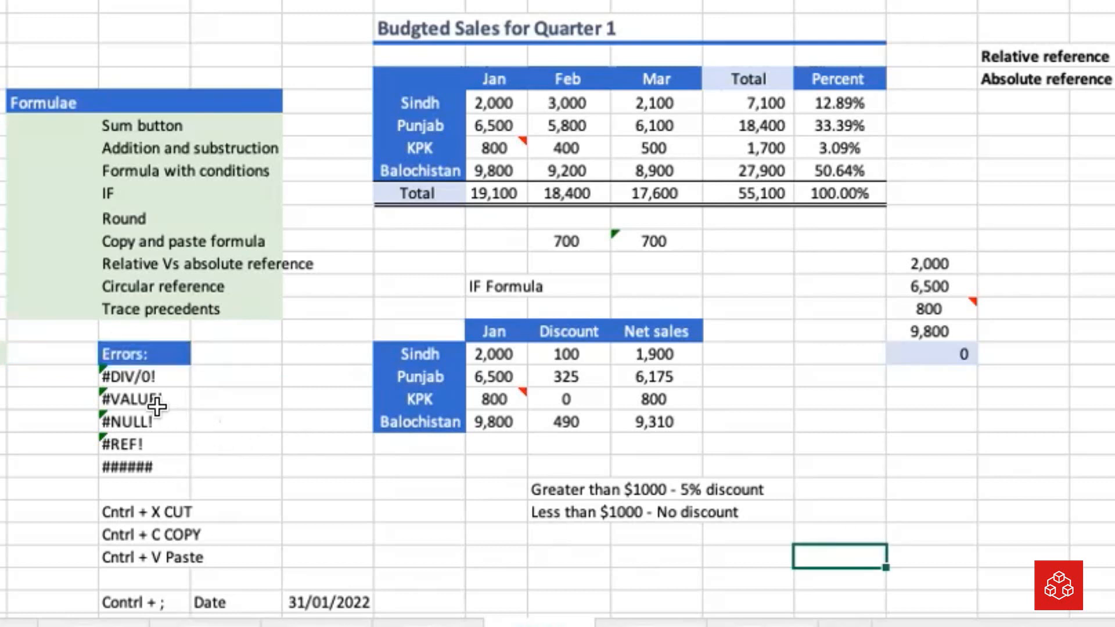
Demonstrate the #DIV/0! error in Q14 by dividing Sindh's total by the empty cell below the grand total, =Q7/Q12
left_click(150, 378)
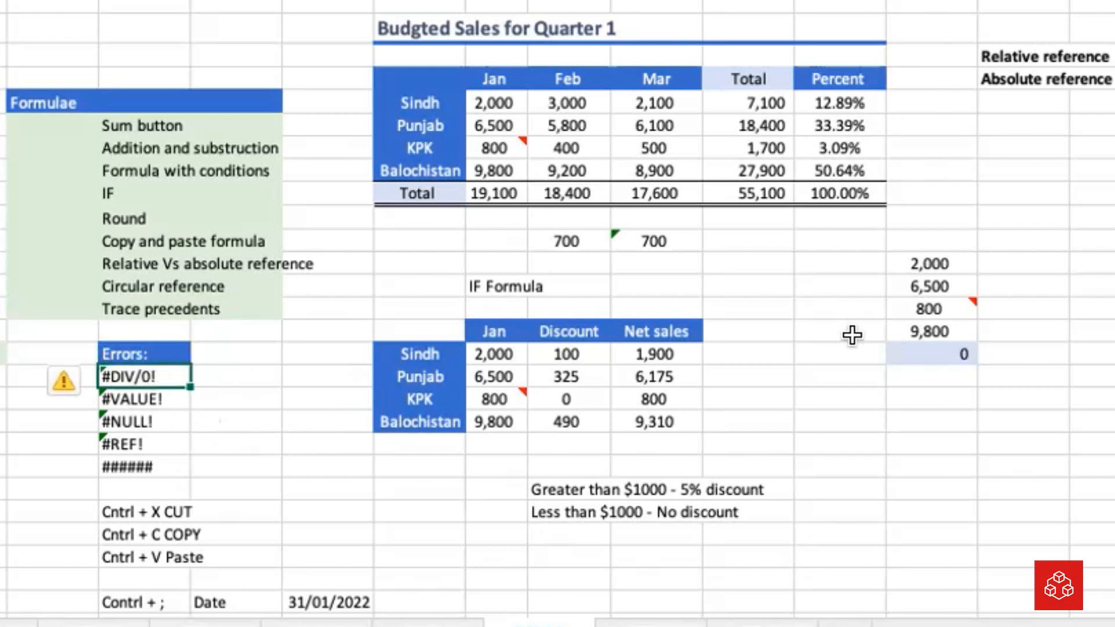
left_click(772, 262)
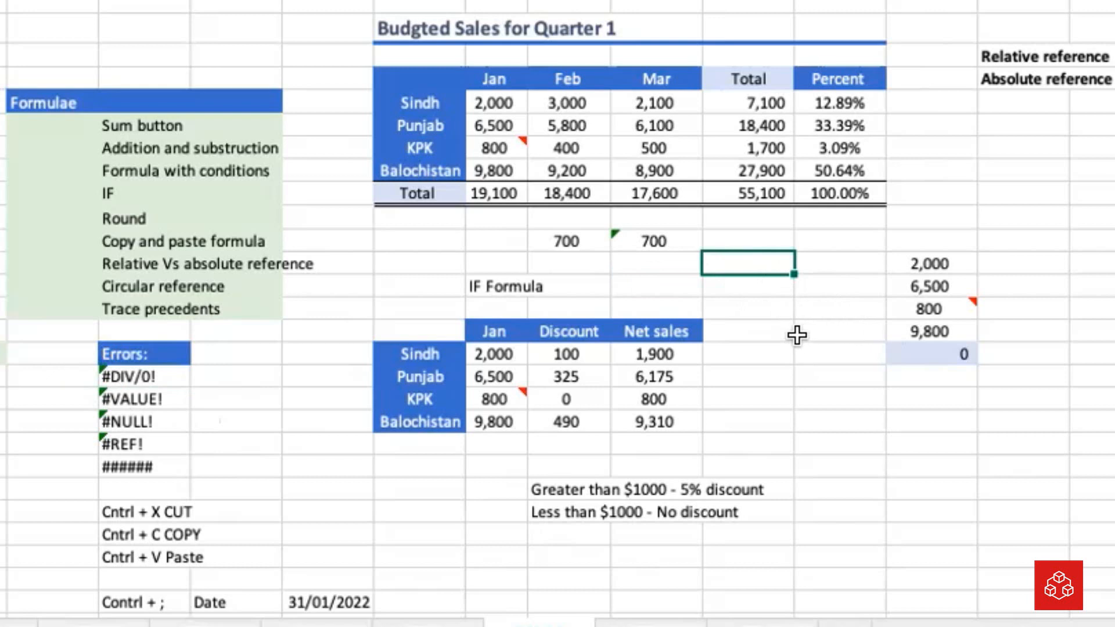
type("=")
key("Up")
key("Up")
key("Up")
key("Up")
key("Up")
key("Up")
key("Up")
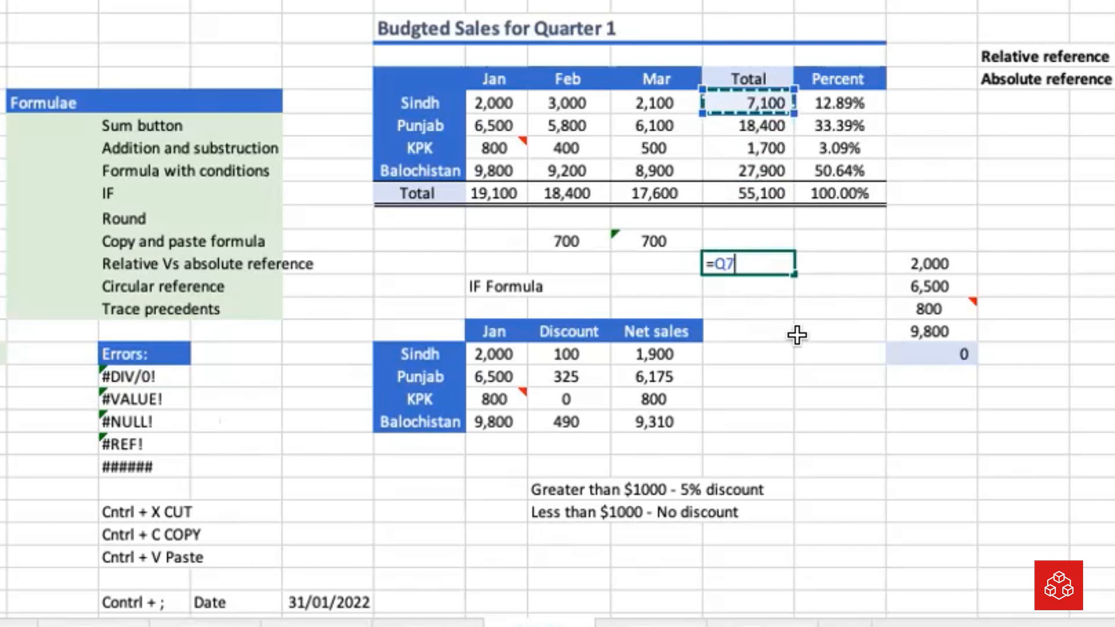
type(",")
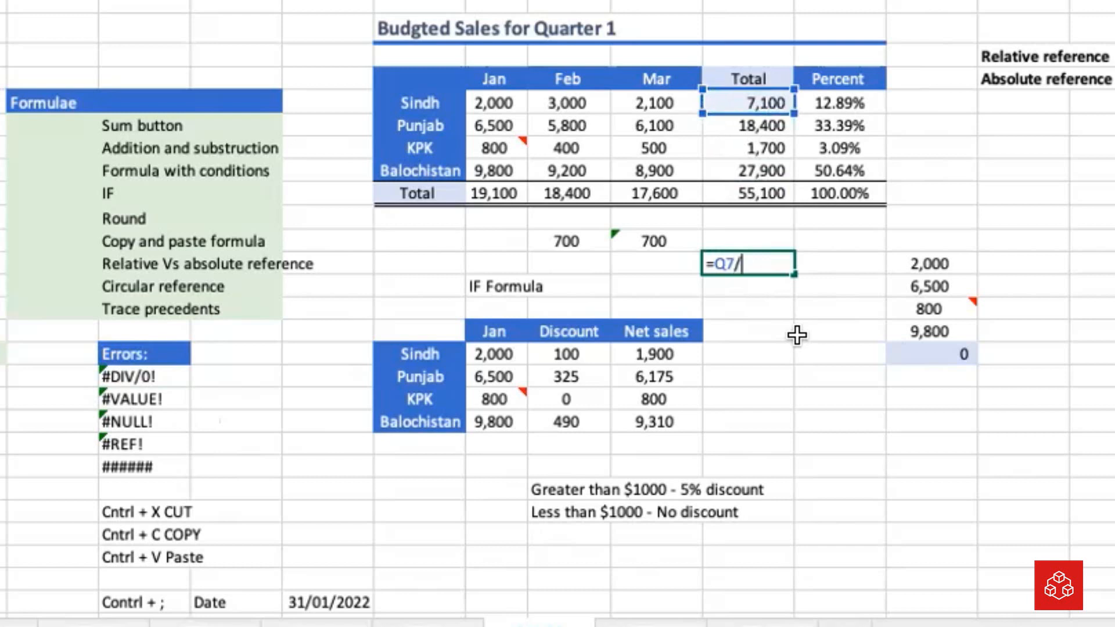
key("Up")
key("Up")
key("Up")
key("Up")
key("Up")
key("Up")
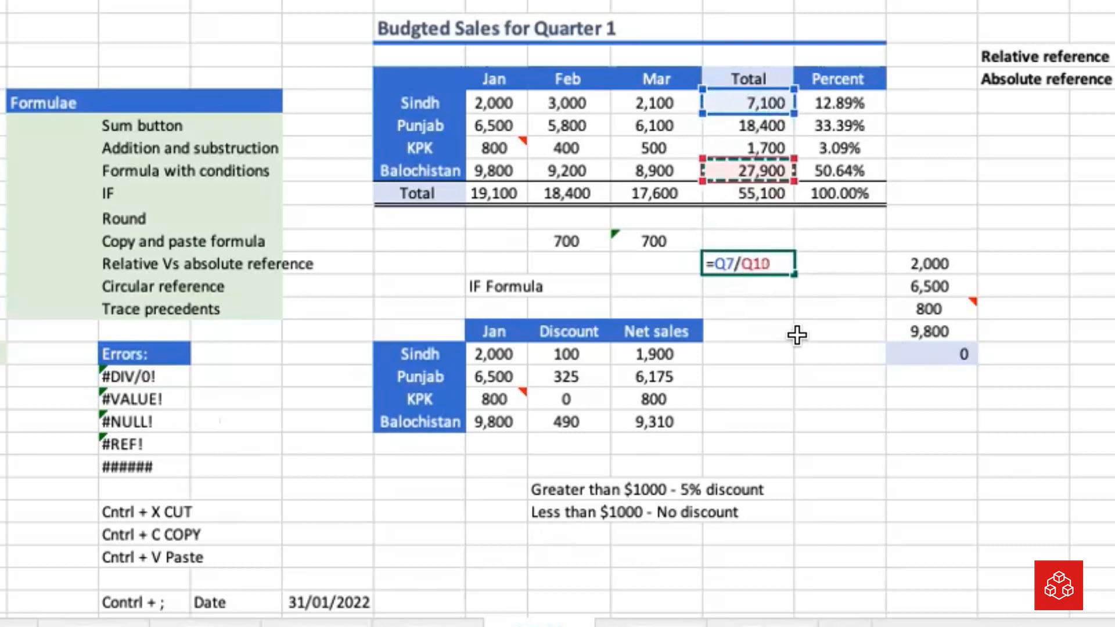
key("Down")
key("Down")
key("Down")
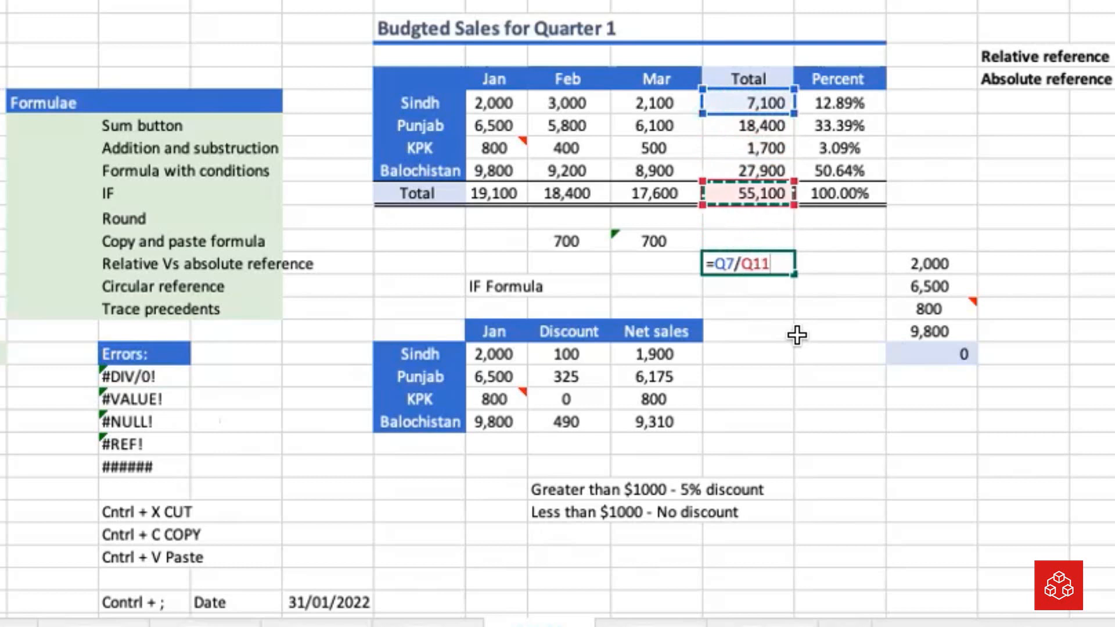
key("Down")
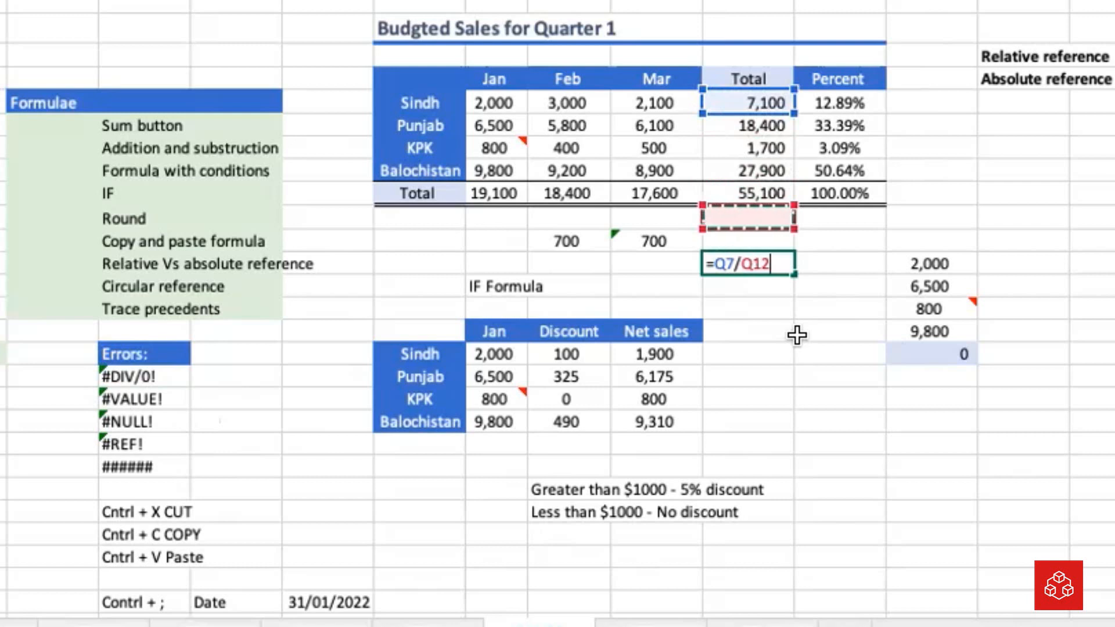
key("Return")
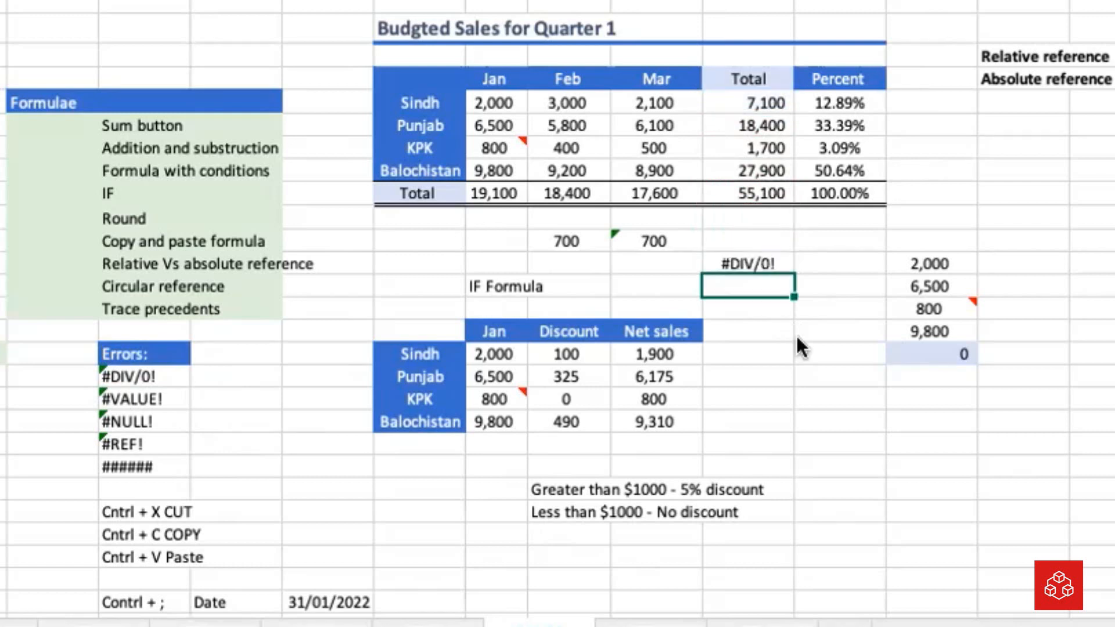
key("Up")
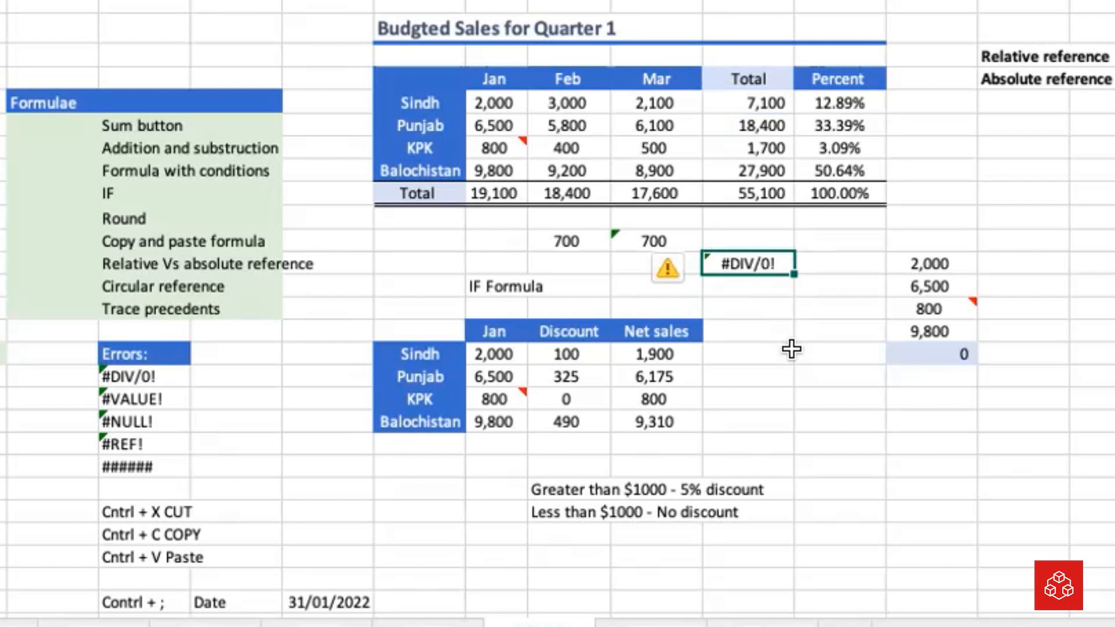
Demonstrate the #VALUE! error in Q15 by dividing Sindh's total by the Punjab label, =Q7/M8
key("Down")
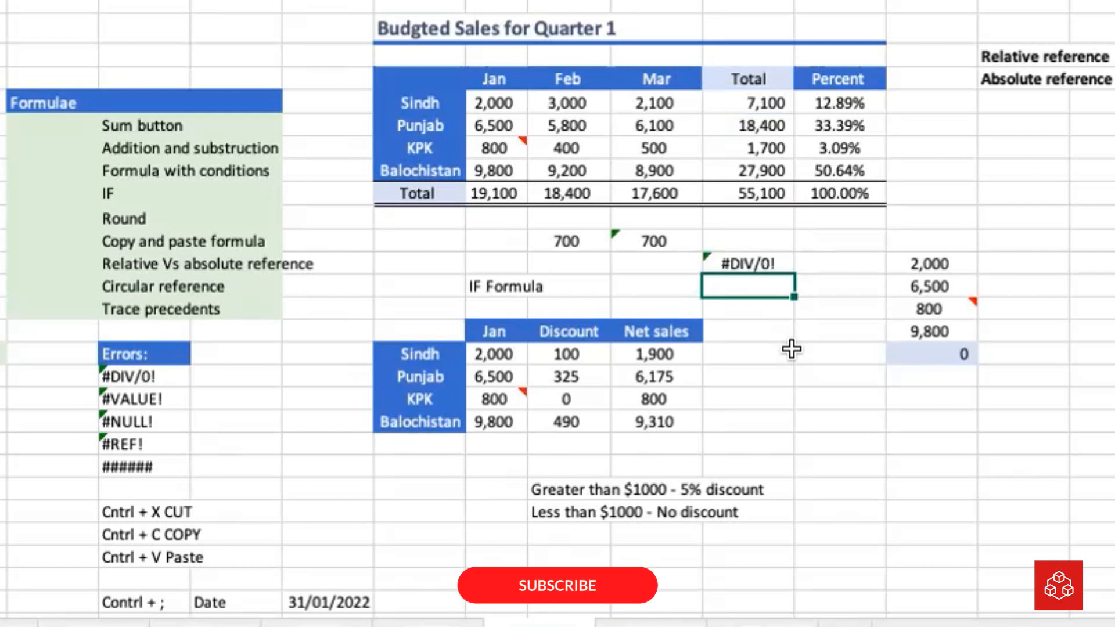
type("=")
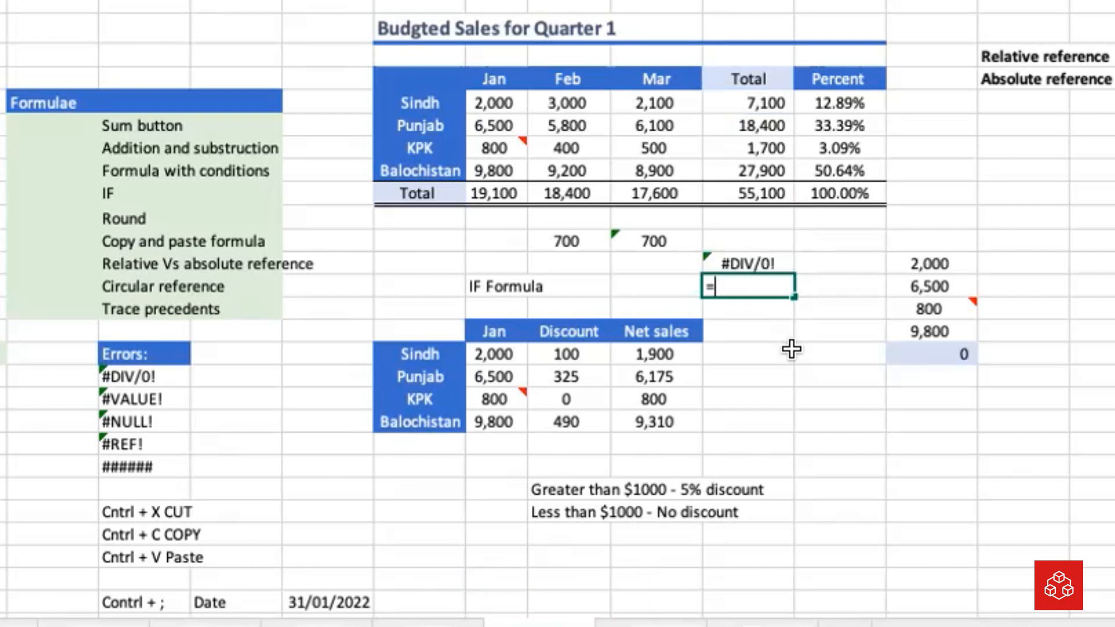
key("Up")
key("Up")
key("Up")
key("Up")
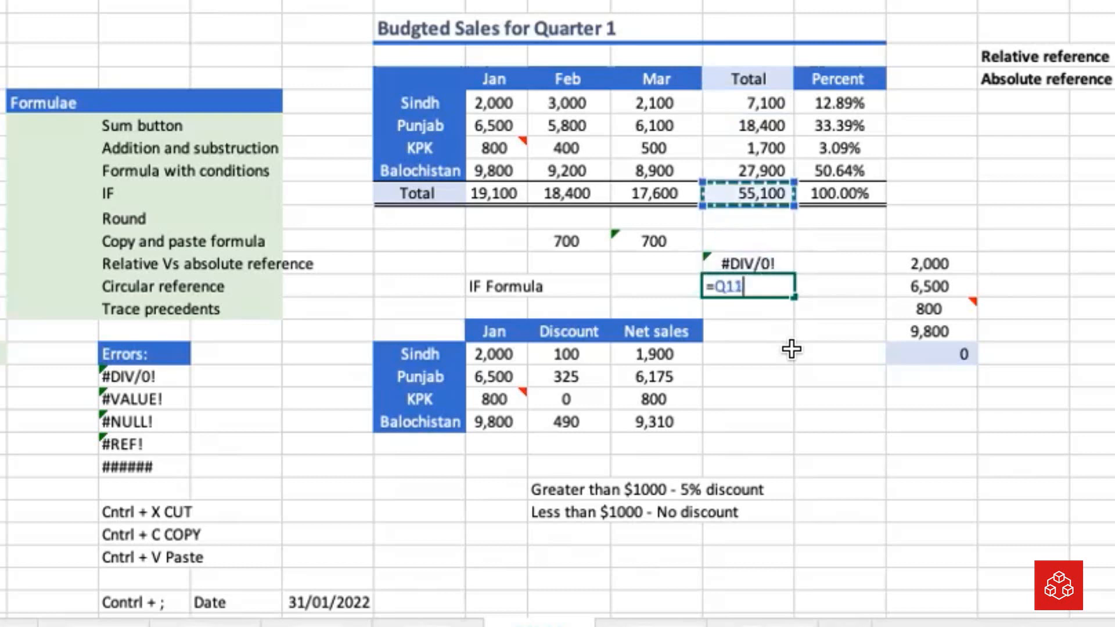
key("Up")
key("Up")
key("Up")
key("Up")
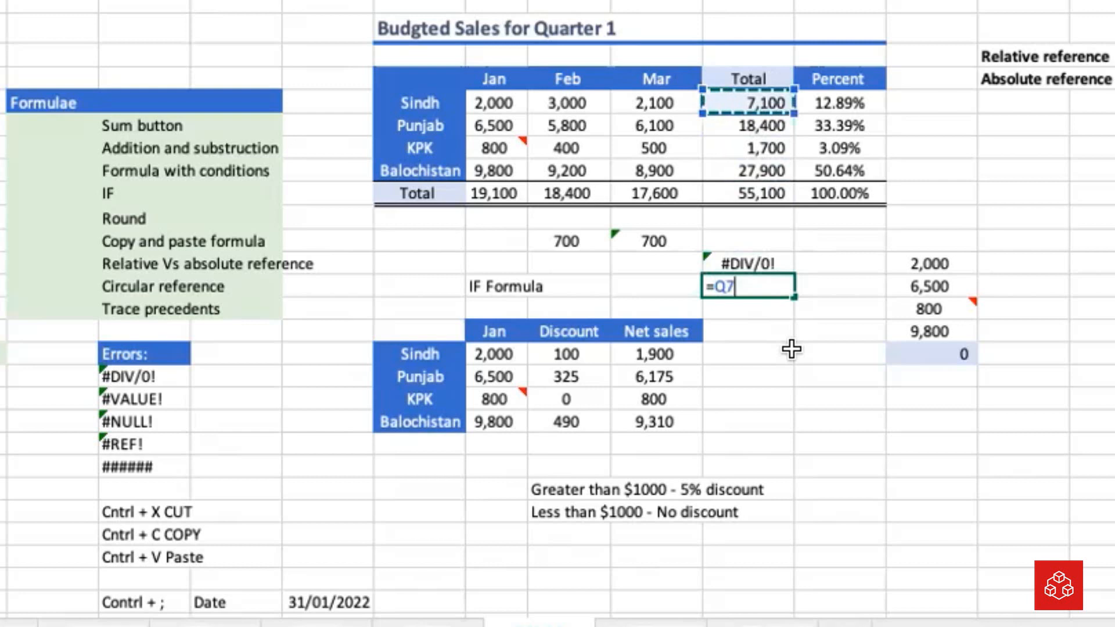
type("/")
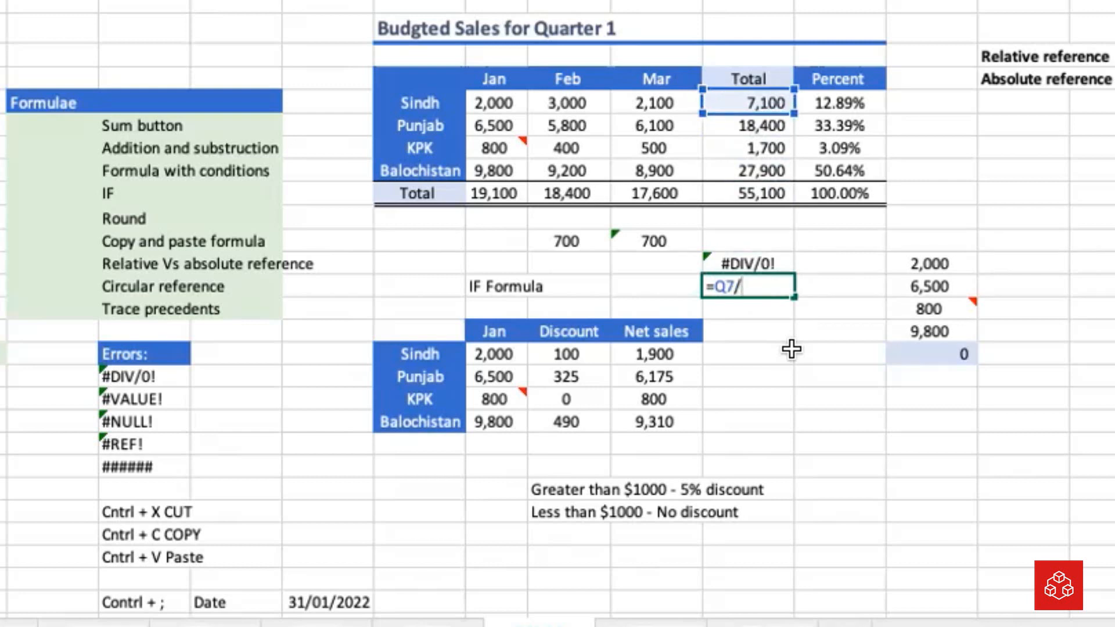
type("Q12")
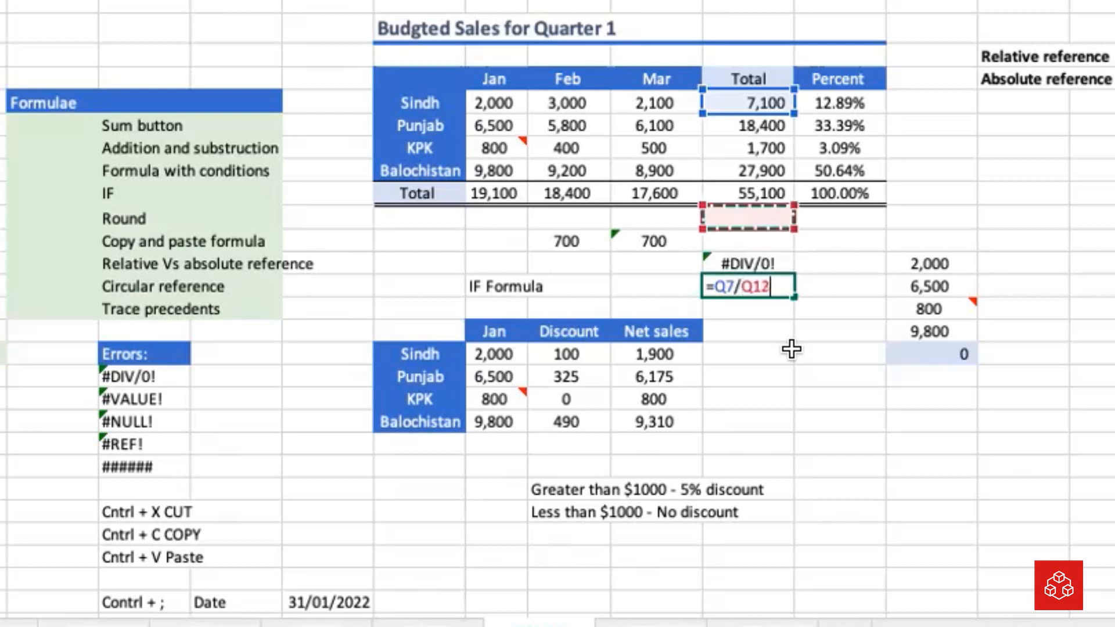
key("Up")
key("Up")
key("Up")
key("Up")
key("Left")
key("Left")
key("Left")
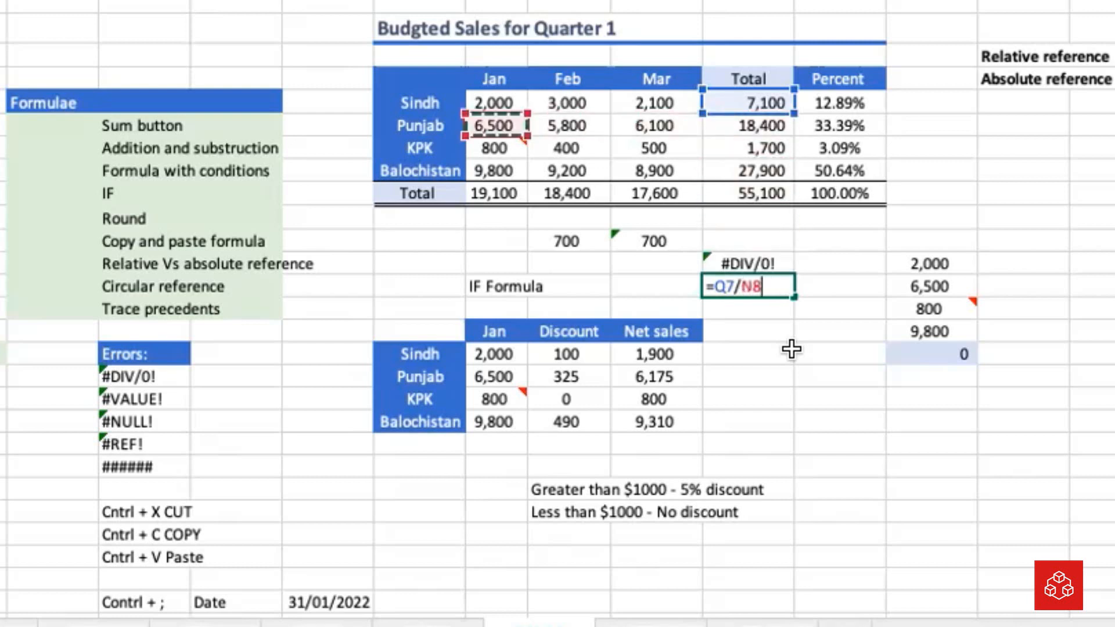
key("Left")
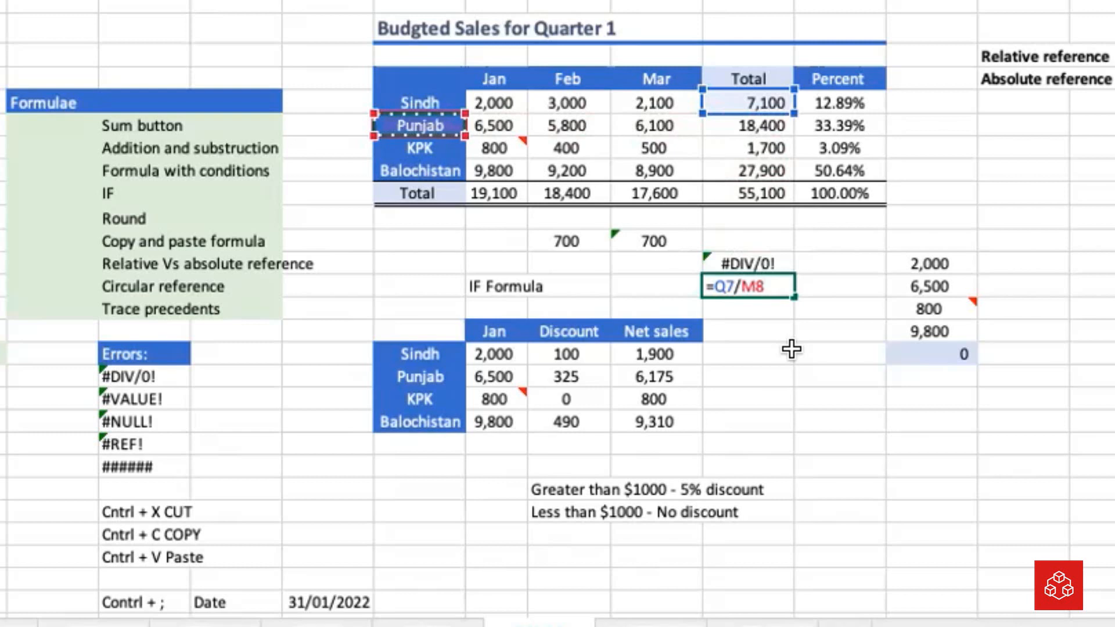
key("Return")
key("Up")
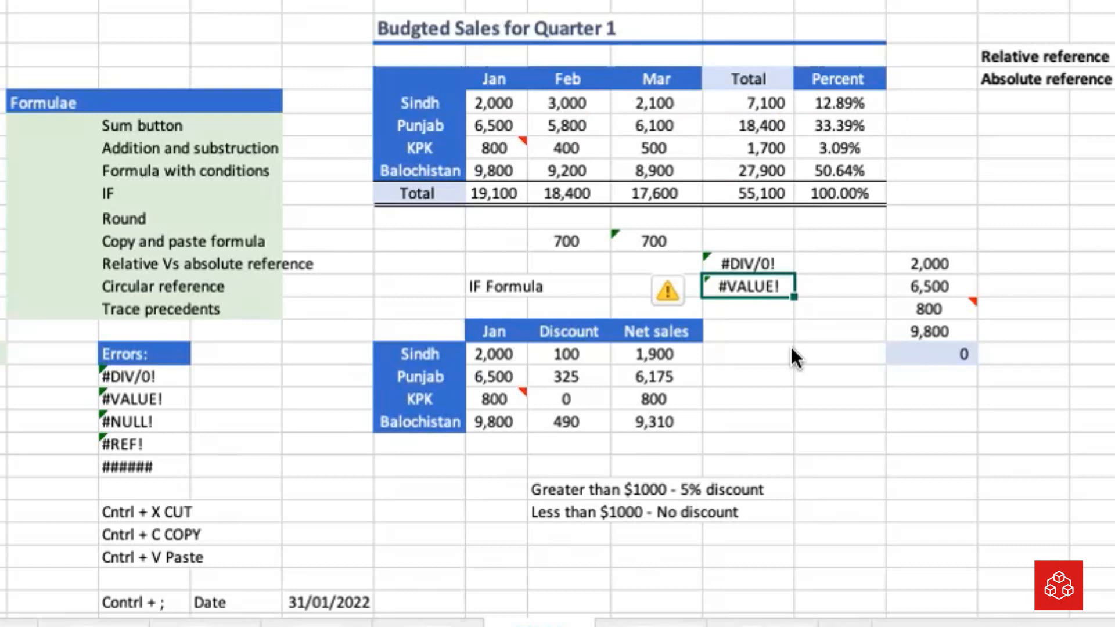
Sum the four provinces' totals in Q16 with =SUM(Q7:Q10)
key("Down")
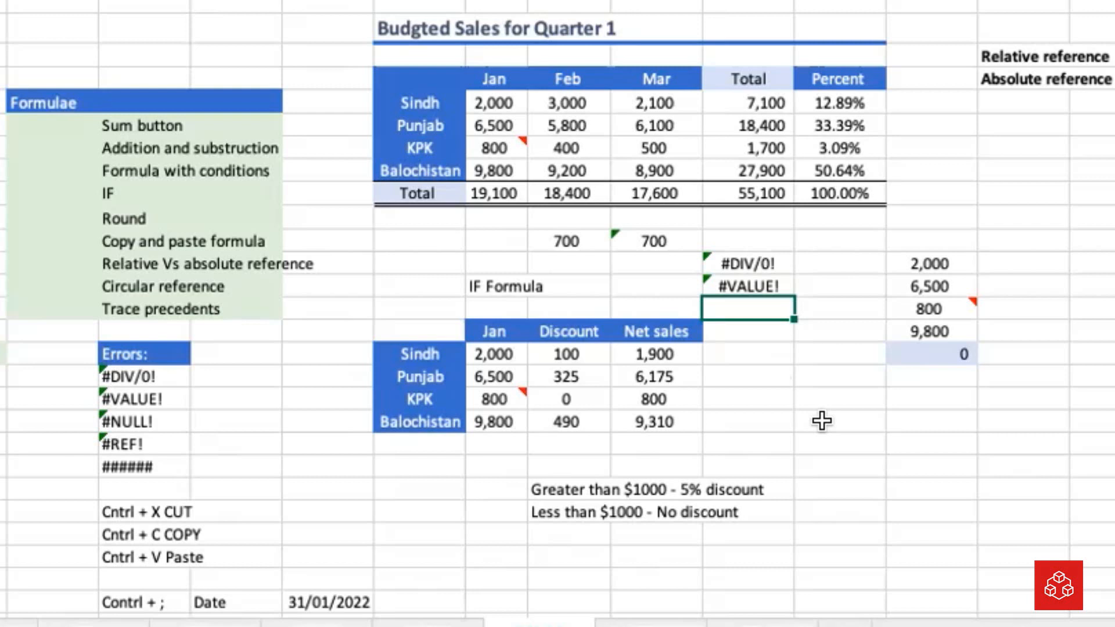
left_click(751, 195)
left_click(754, 309)
type("=Sum(")
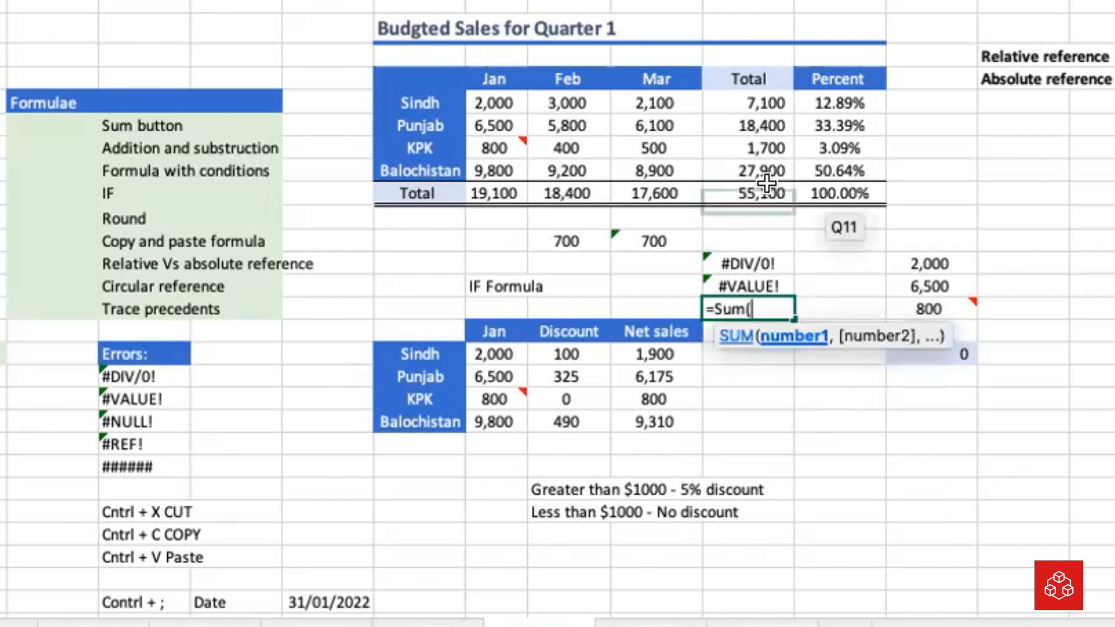
left_click(758, 101)
left_click_drag(759, 102, 757, 155)
type(")")
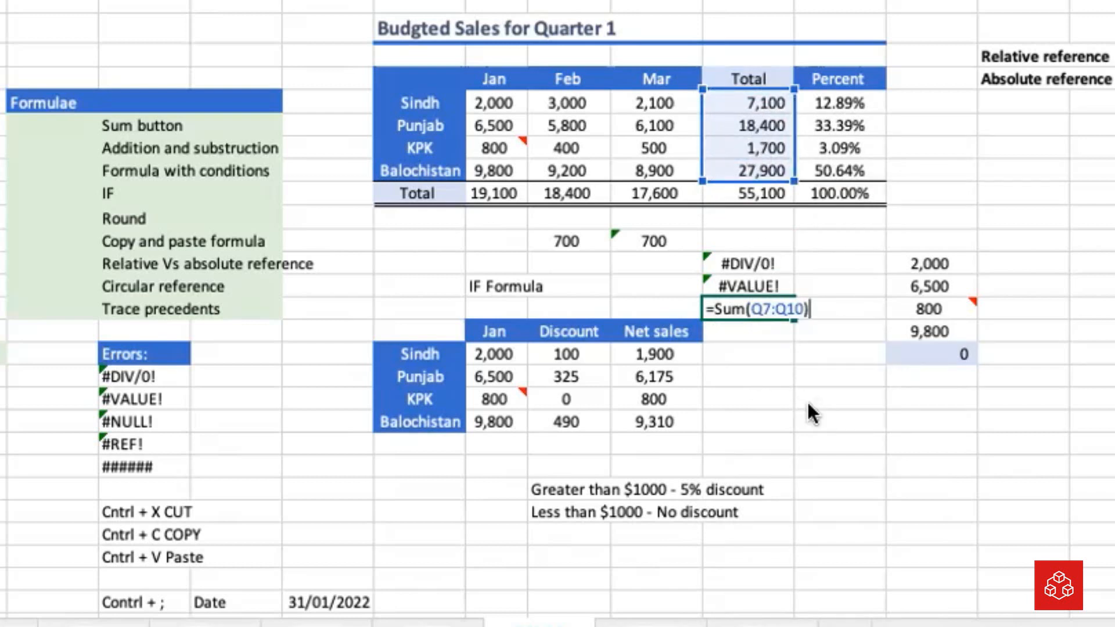
key("Left")
left_click(778, 312)
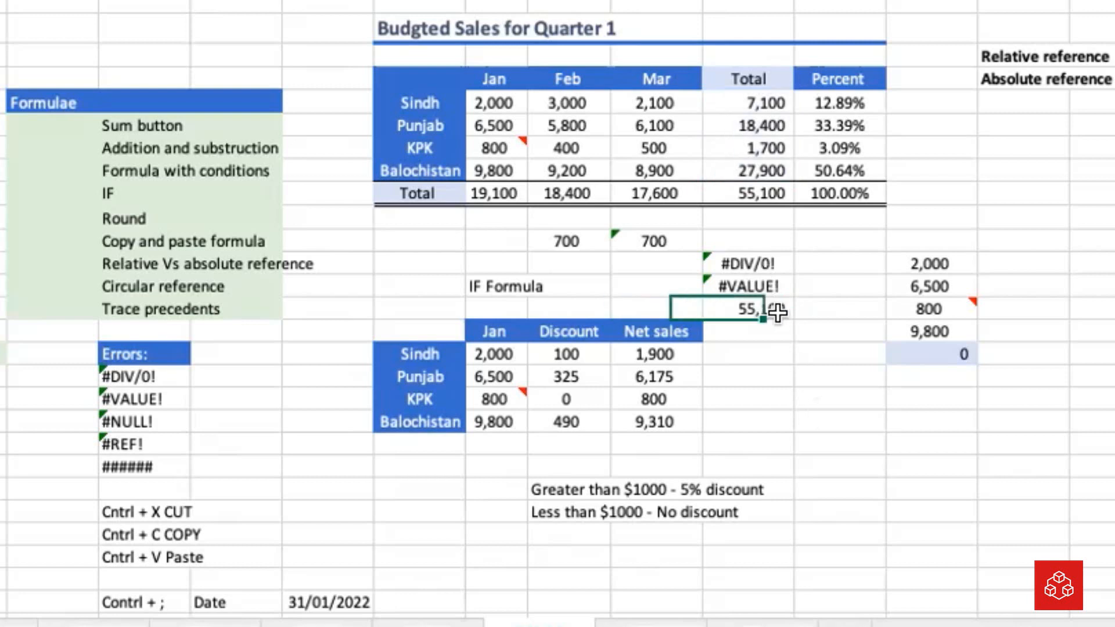
Demonstrate the #NULL! error in Q16 by replacing the range colon with a space, giving =SUM(Q7 Q10)
double_click(764, 308)
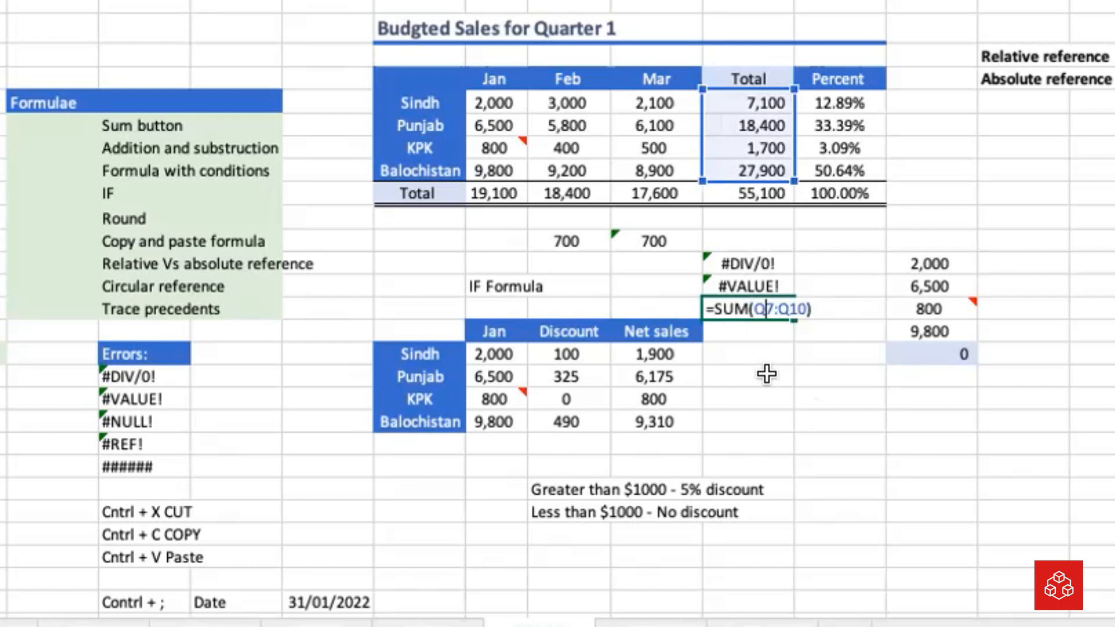
key("Right")
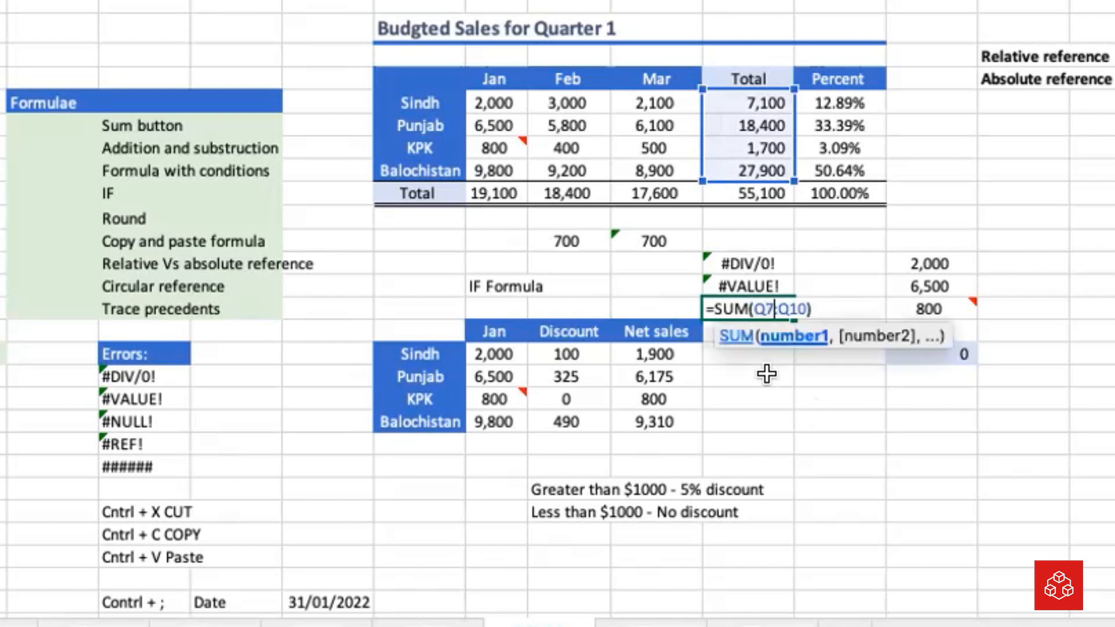
key("Right")
key("Left")
key("Left")
key("Left")
key("Left")
key("BackSpace")
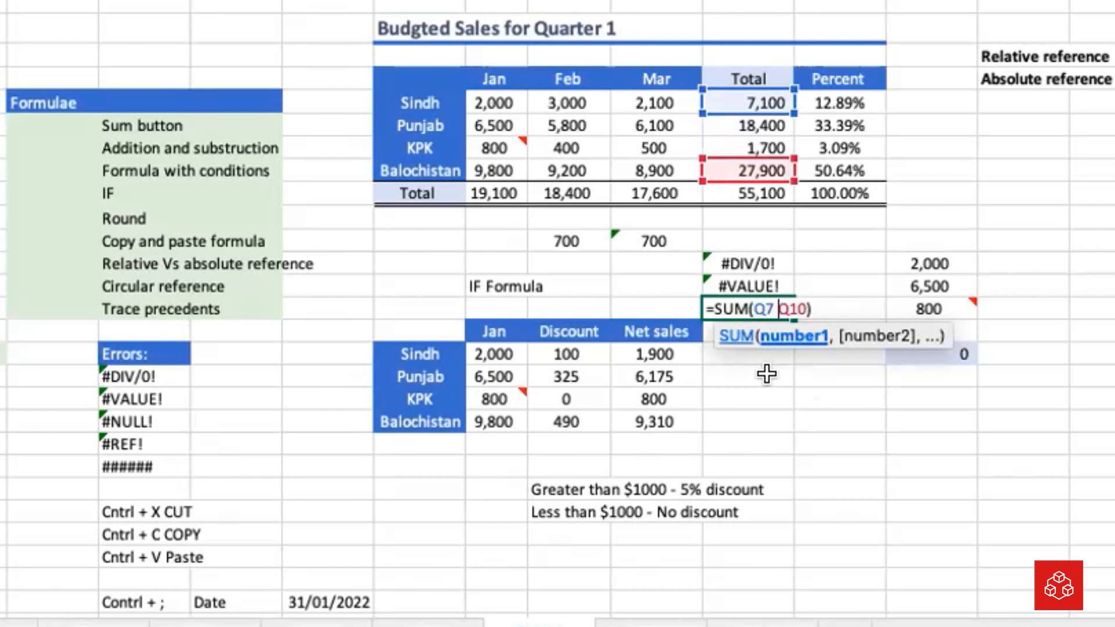
key("Return")
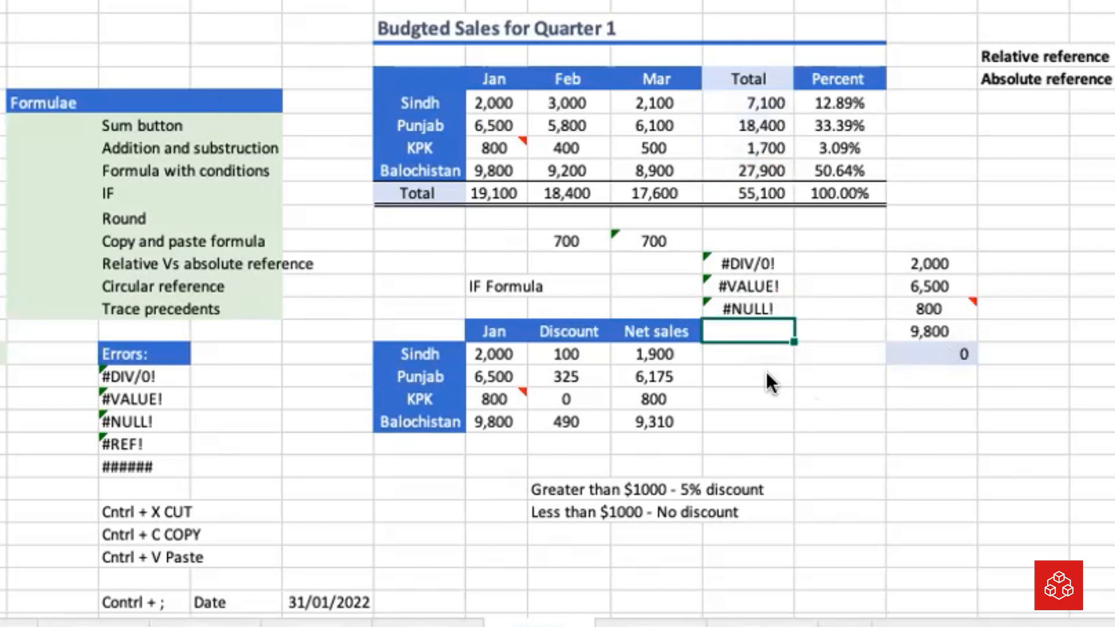
left_click(740, 305)
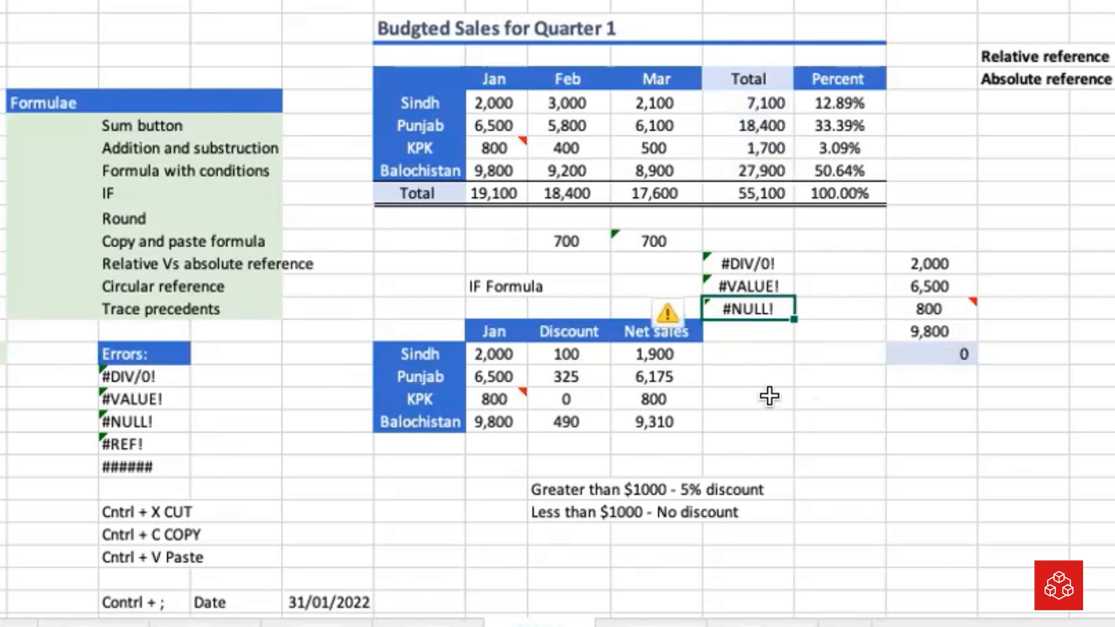
left_click(770, 397)
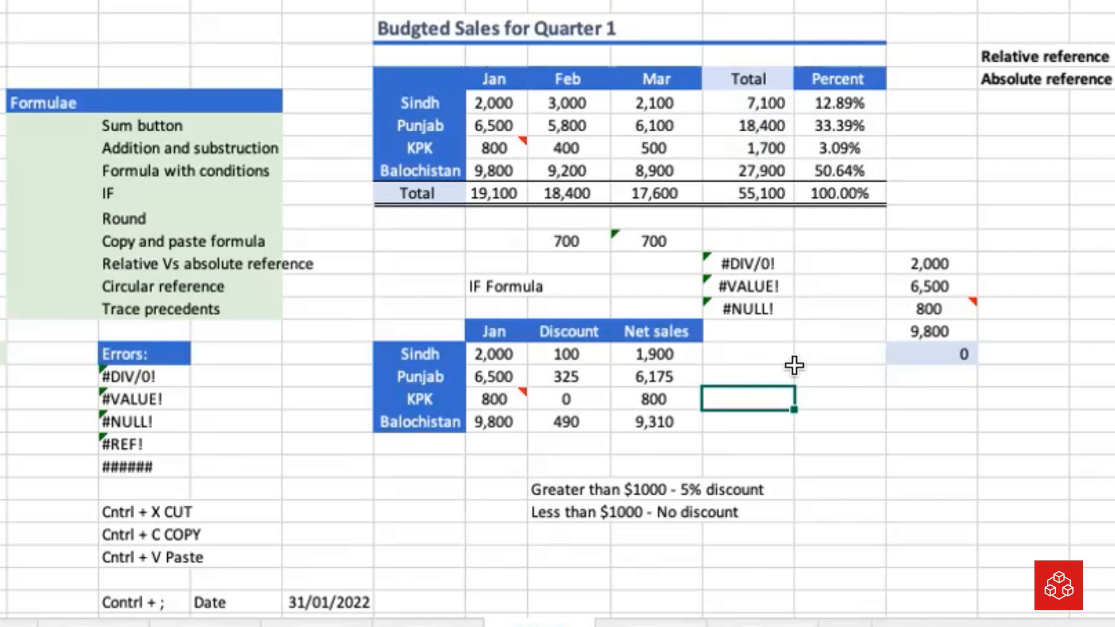
Sum the four provinces' January sales in Q17, directly below the #NULL! example, with =SUM(N7:N10)
left_click(748, 327)
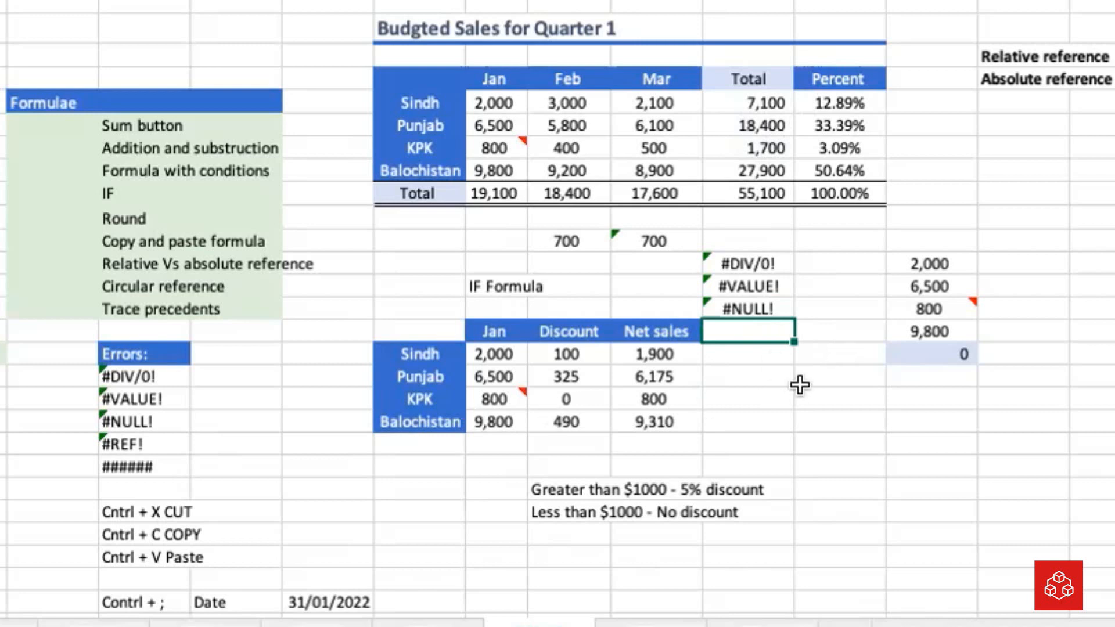
left_click(160, 447)
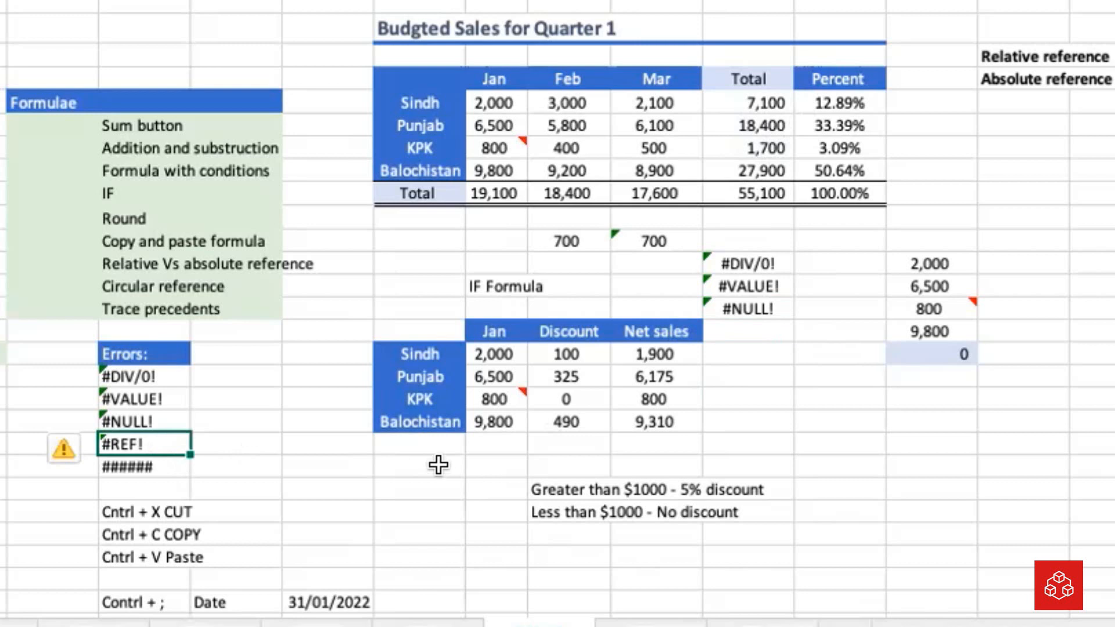
left_click(726, 335)
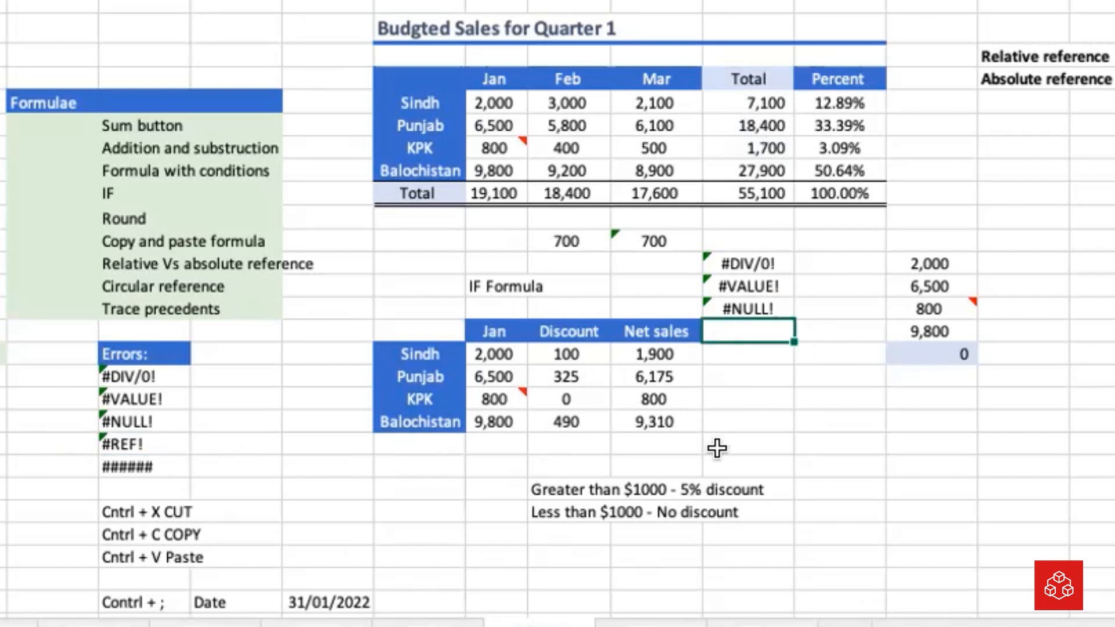
type("=Sum(")
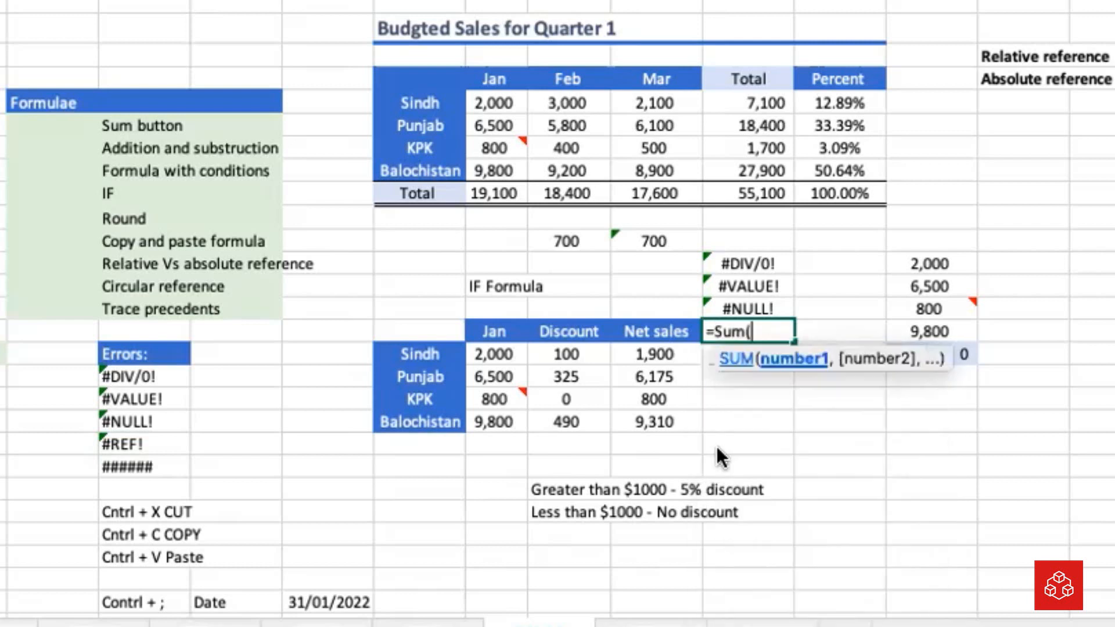
key("Left")
key("Left")
key("Up")
key("Up")
key("Up")
key("Up")
key("Up")
key("Up")
key("Up")
key("Up")
key("Up")
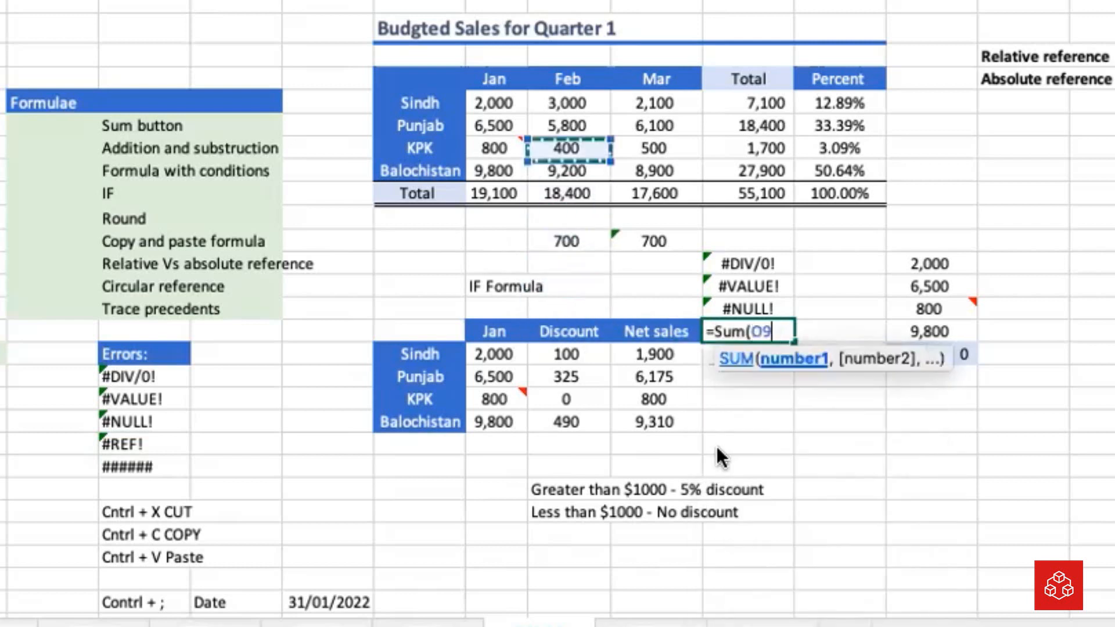
key("Left")
key("Up")
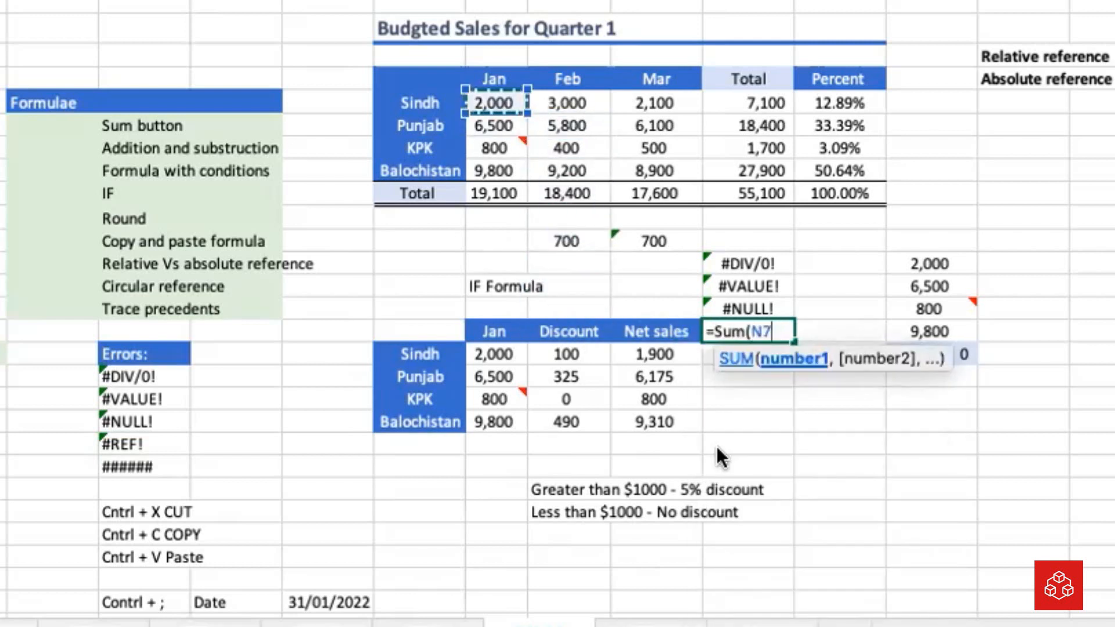
key("shift+Down")
key("shift+Down")
key("shift+Down")
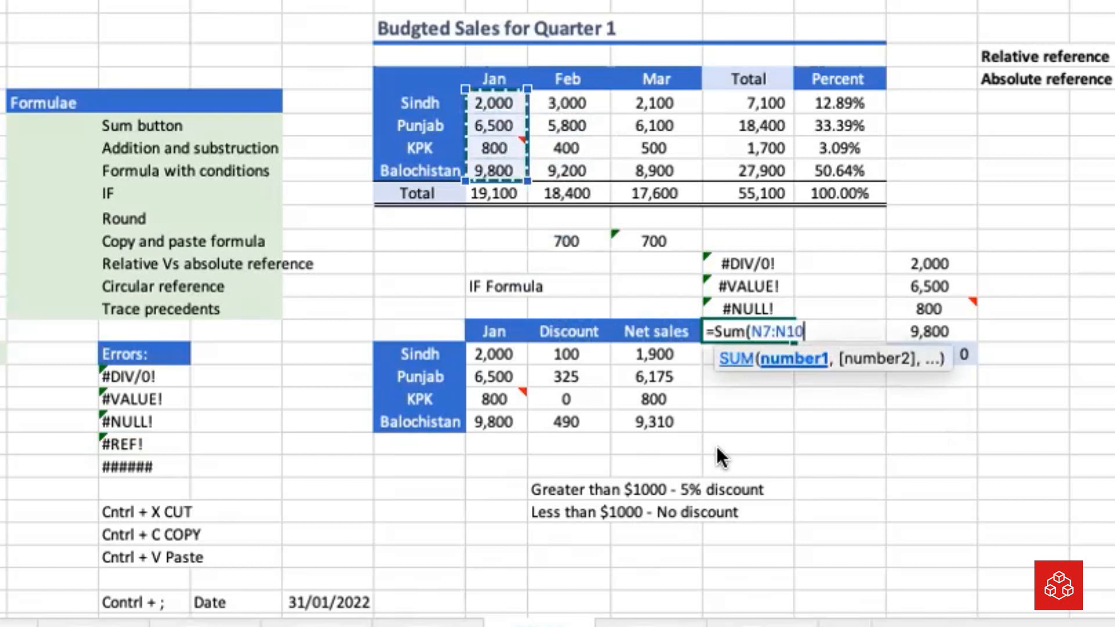
key("Return")
Make the January sum in Q17 bold
left_click(733, 321)
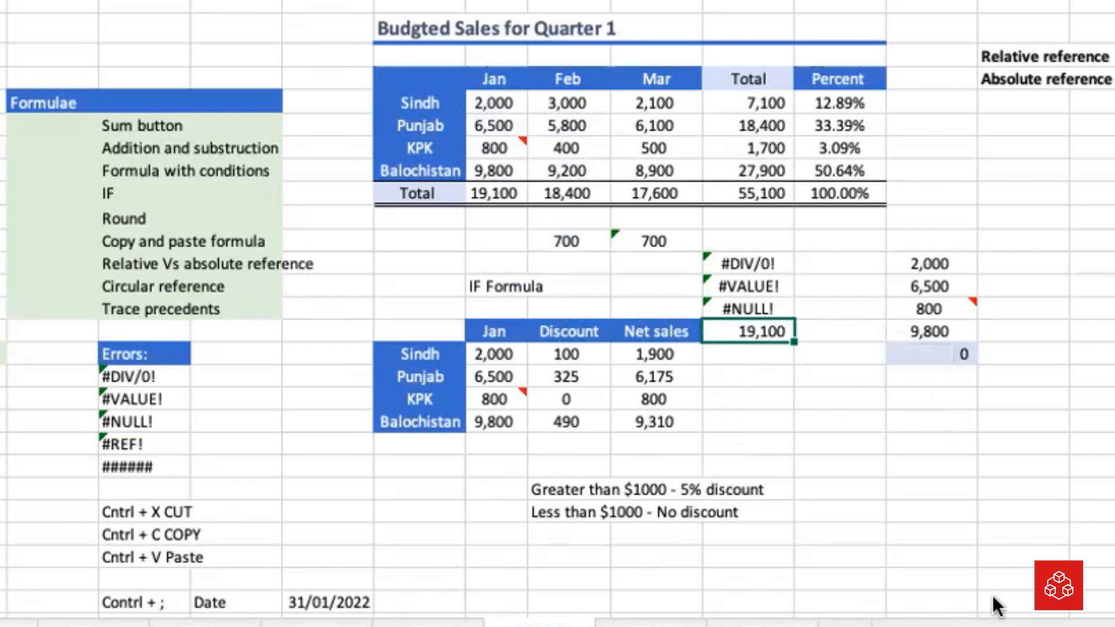
key("ctrl+b")
left_click(808, 395)
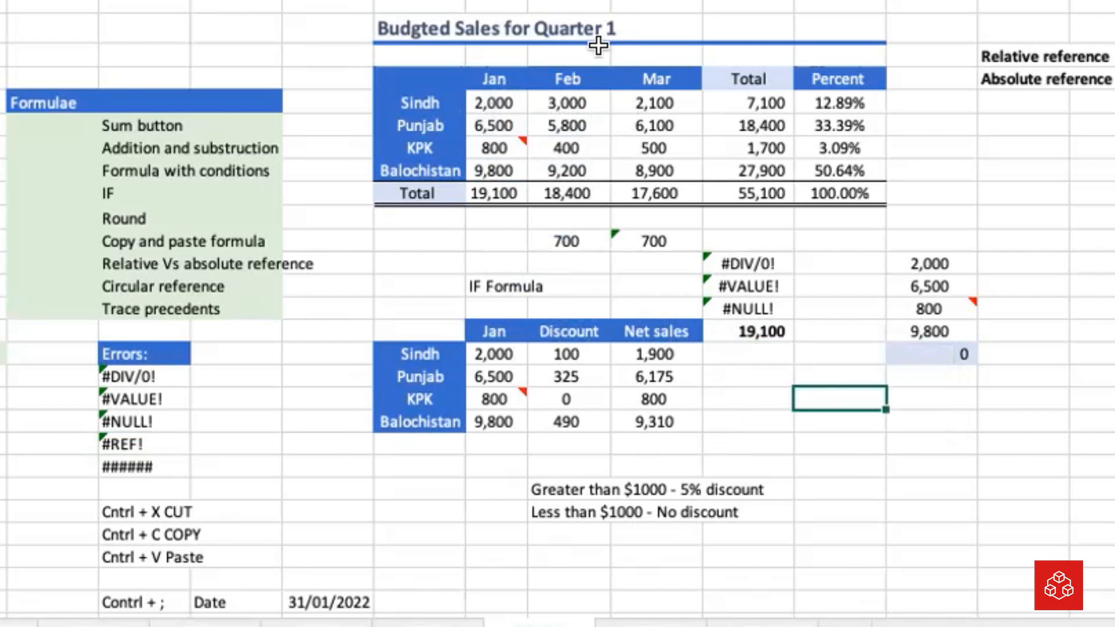
Demonstrate the #REF! error by deleting the whole Jan column N, and undo the deletion
left_click(568, 1)
left_click(496, 2)
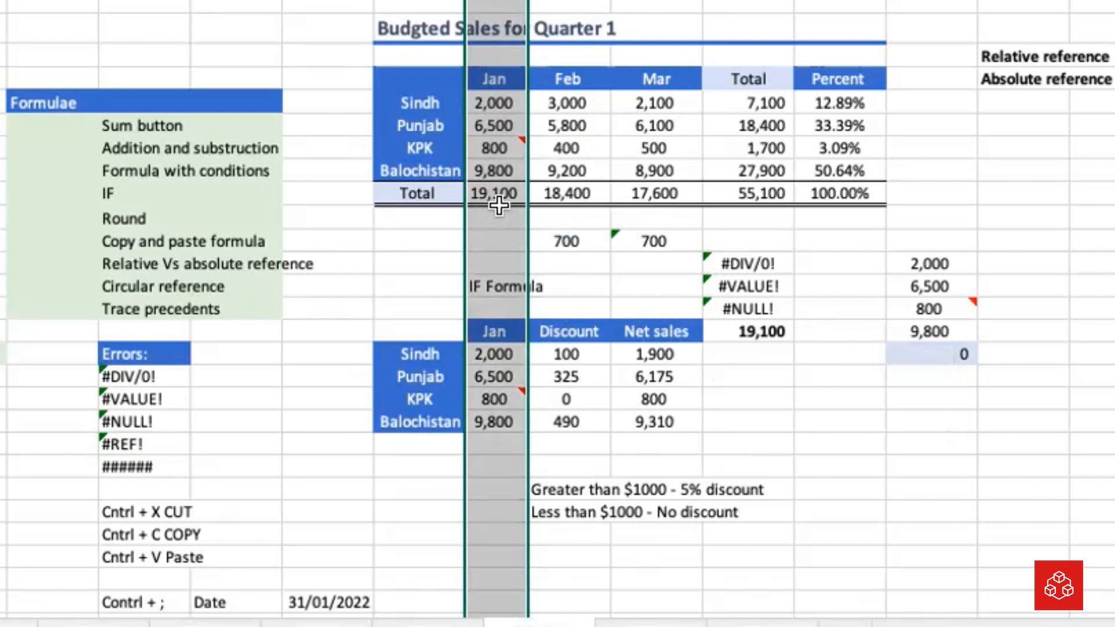
right_click(482, 5)
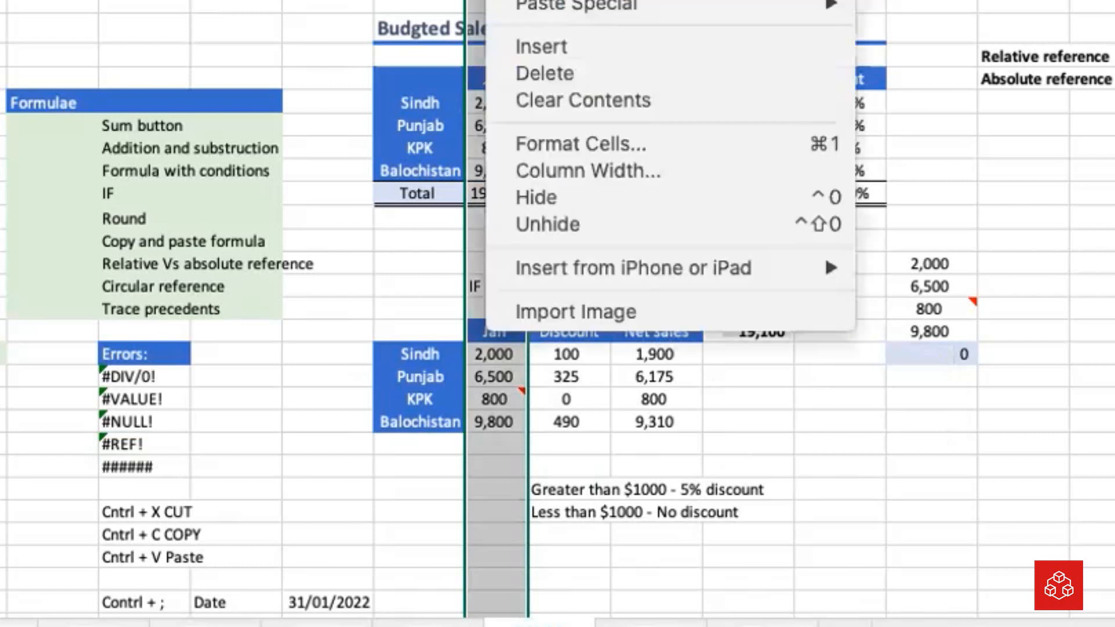
left_click(531, 68)
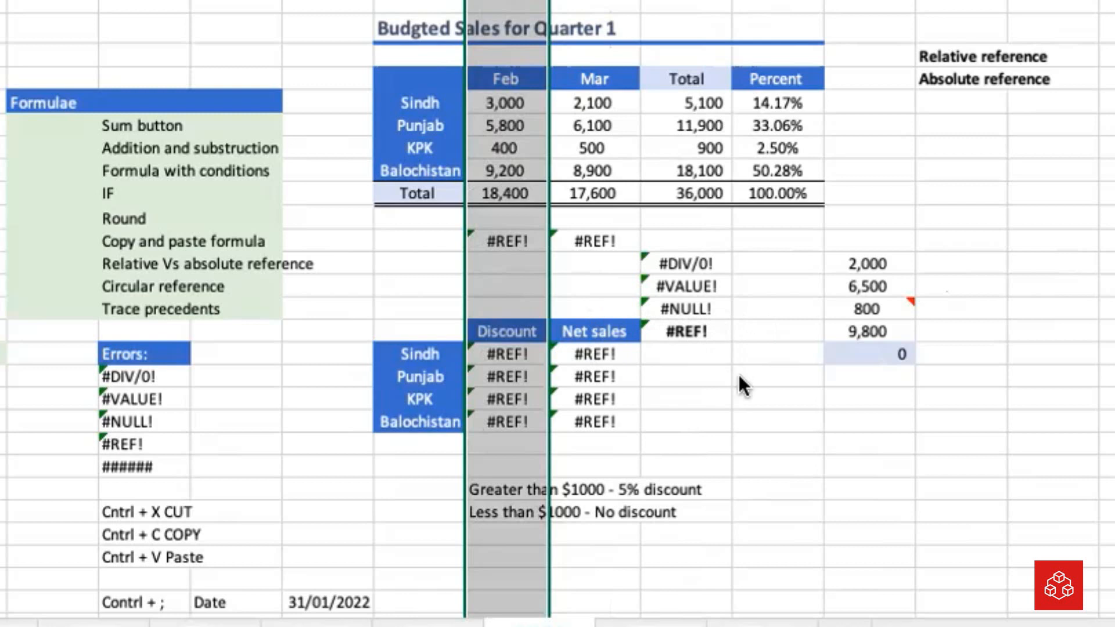
key("ctrl+z")
left_click(766, 330)
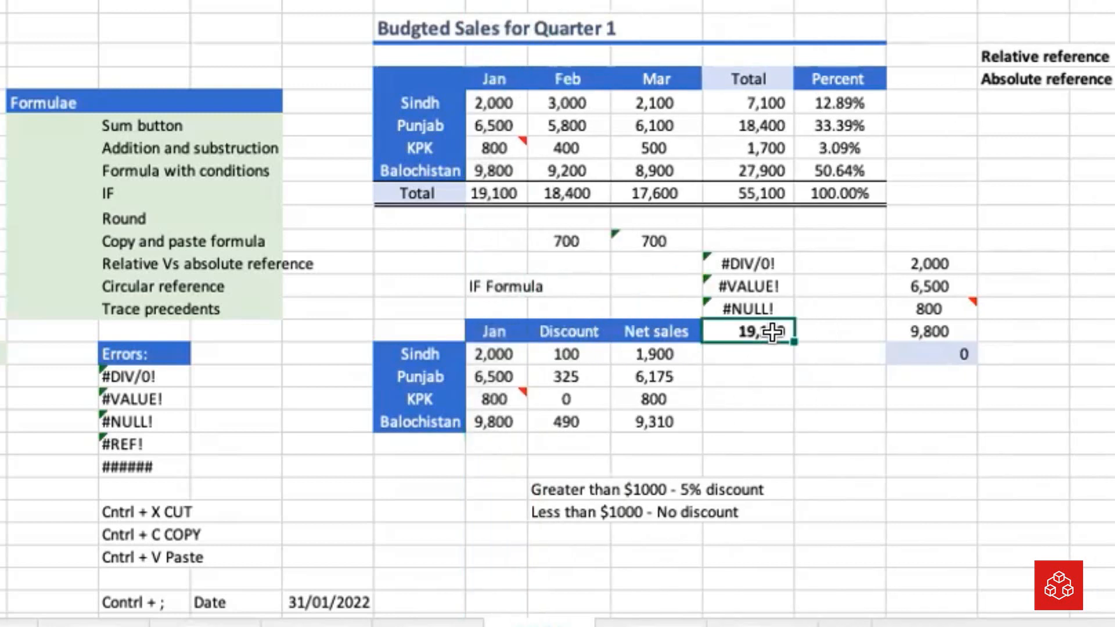
Inspect which cells the sum formula in Q17 refers to, leaving the formula as it is
left_click(805, 423)
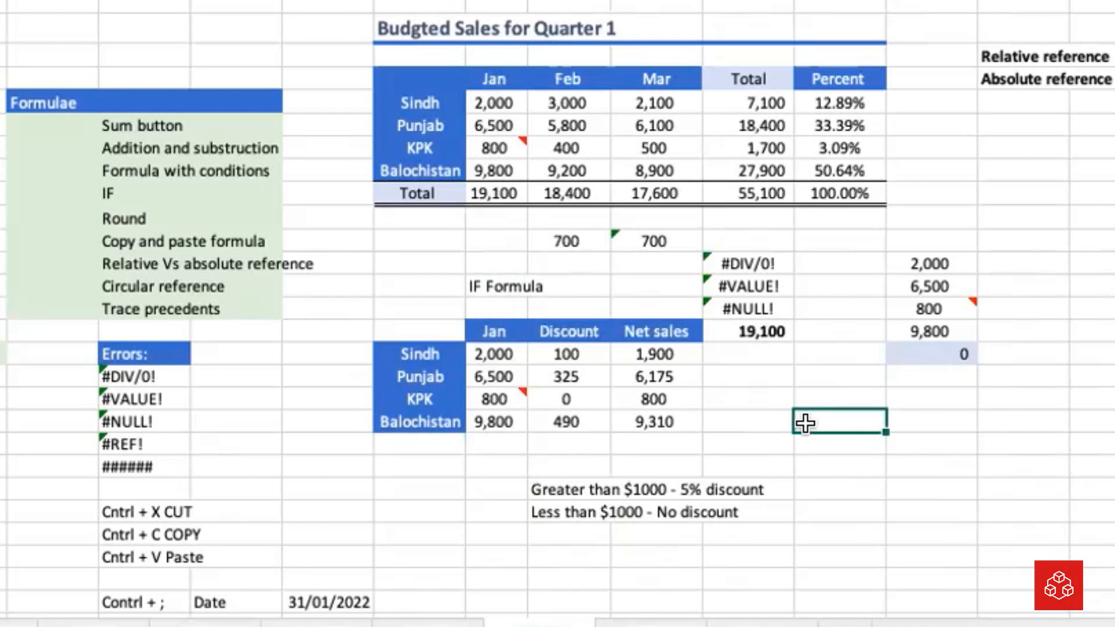
double_click(774, 329)
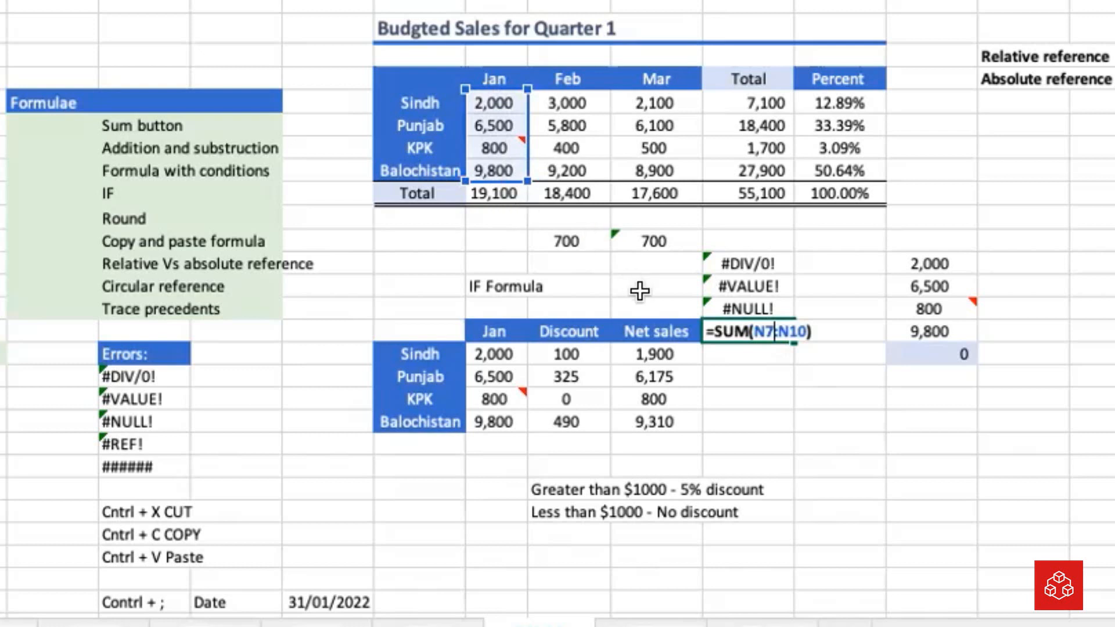
key("Return")
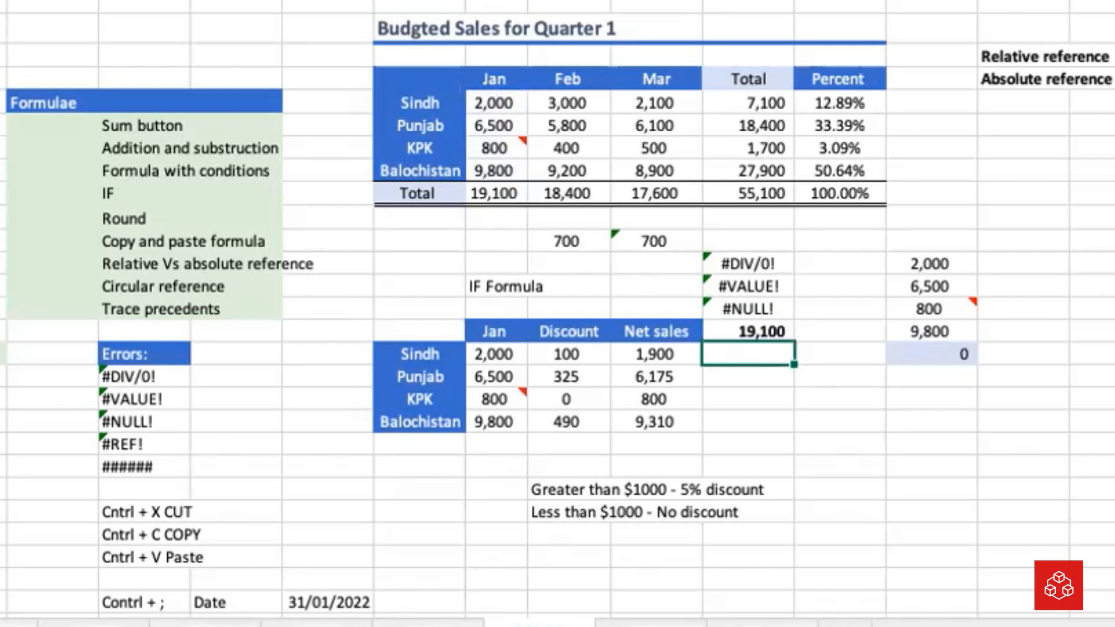
Repeat the #REF! demonstration by deleting the Jan column again, and undo it to restore the column
left_click(496, 2)
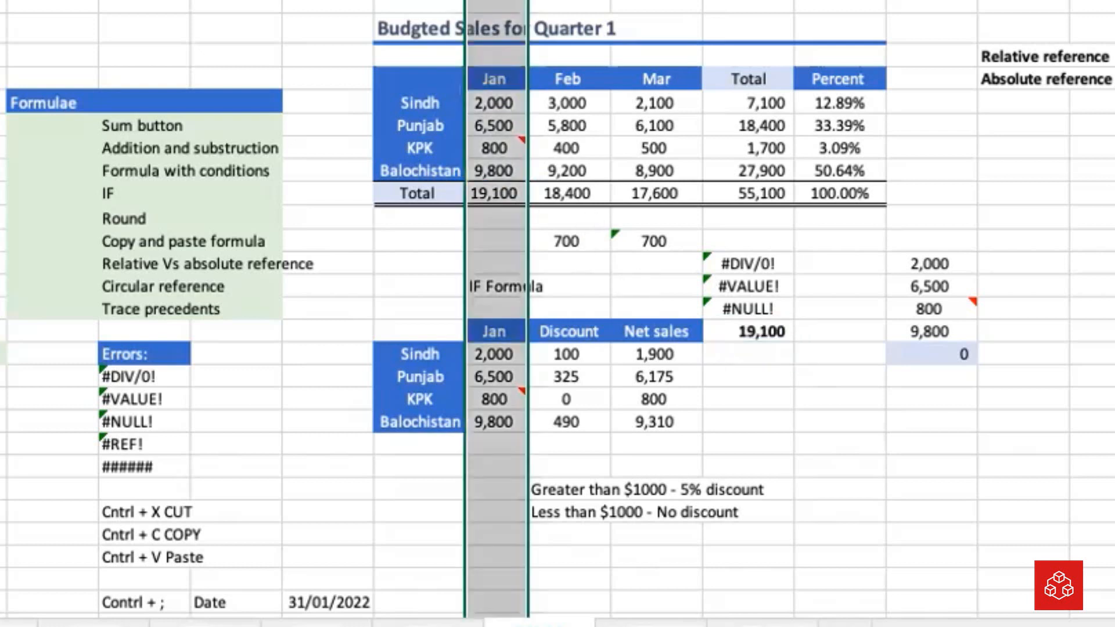
right_click(496, 1)
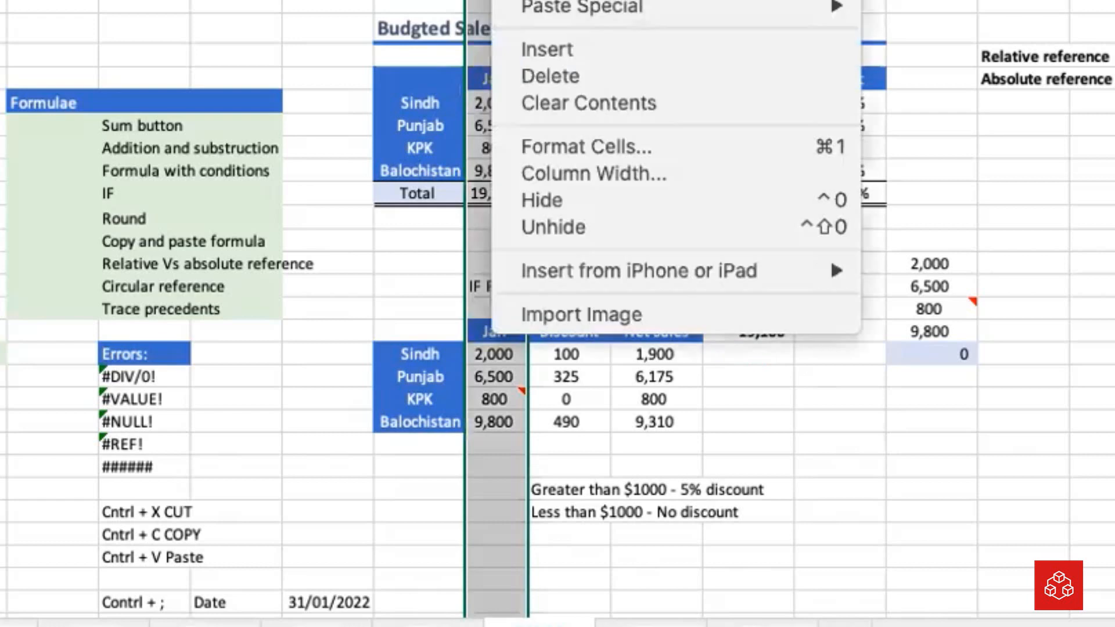
left_click(552, 71)
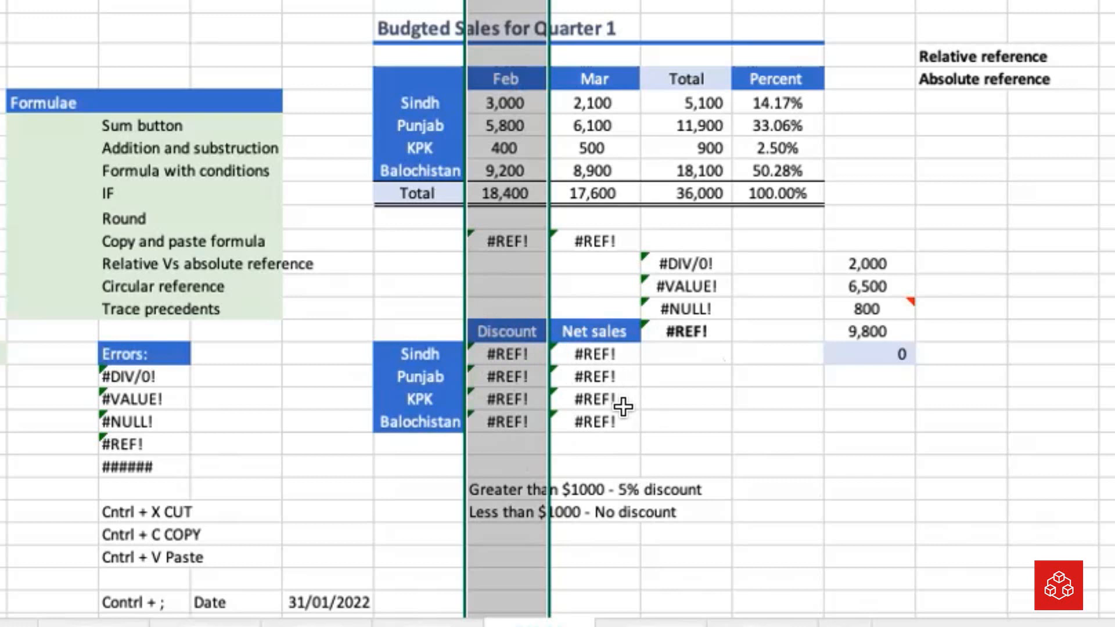
key("ctrl+z")
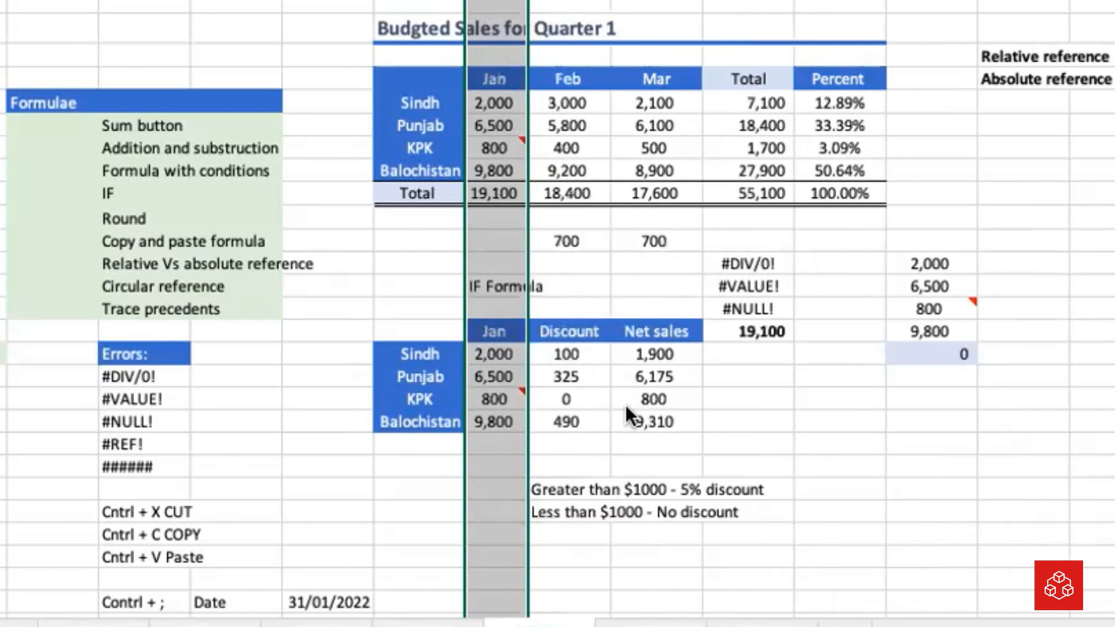